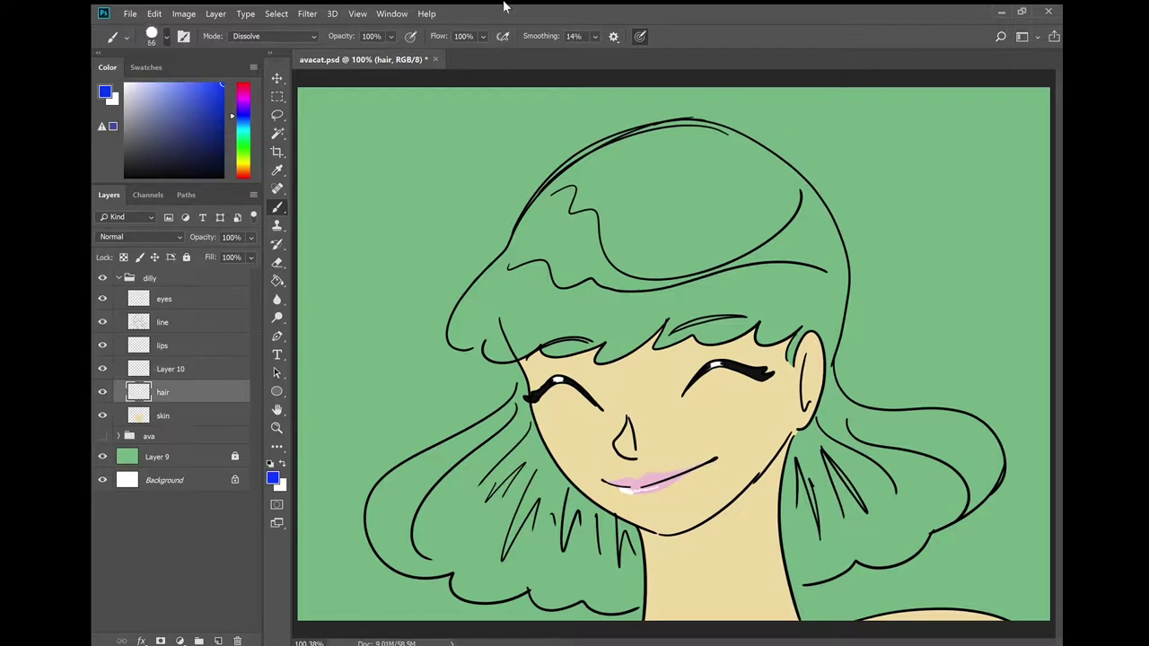
Hide the green Layer 9 backdrop and brush a blue outline along the left edge of the hair cap on the hair layer
drag(508, 259, 460, 328)
key(ctrl+z)
key(ctrl+plus)
scroll(714, 345, down, 2)
mouse_move(770, 96)
mouse_down()
mouse_move(539, 310)
mouse_move(485, 395)
mouse_up()
click(101, 457)
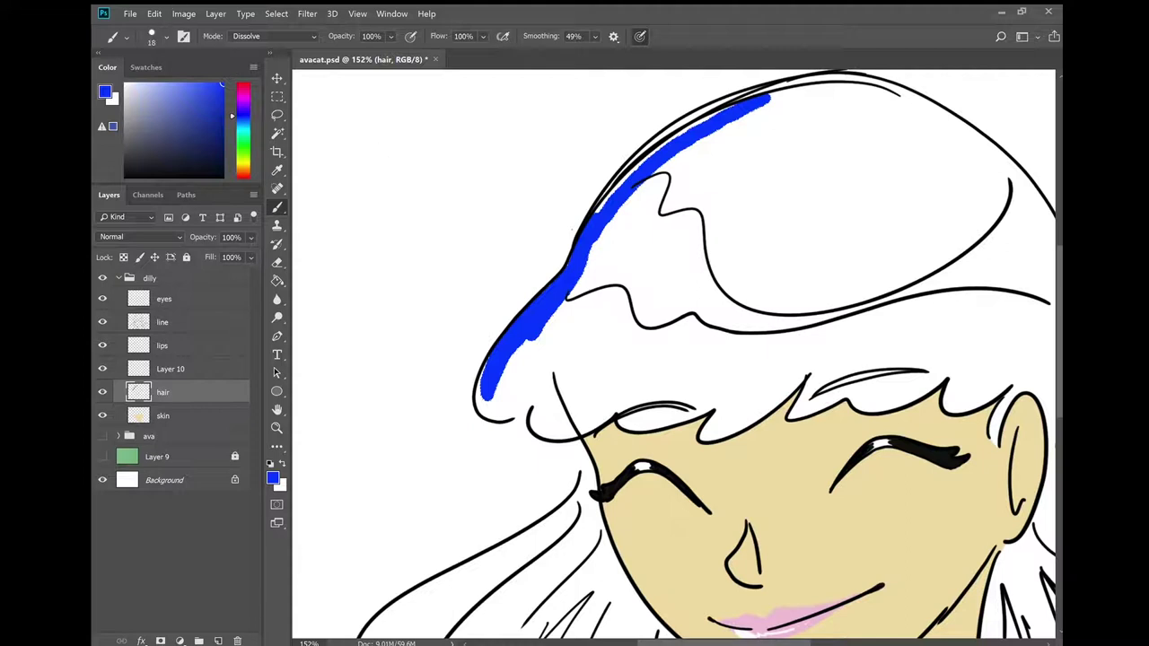
drag(610, 191, 680, 124)
mouse_move(618, 185)
mouse_down()
mouse_move(714, 113)
mouse_move(773, 90)
mouse_up()
Trace the lower edge of the bangs in blue, from the left hair tip across to the ear
mouse_move(484, 370)
mouse_down()
mouse_move(499, 415)
mouse_move(527, 414)
mouse_move(553, 437)
mouse_move(615, 411)
mouse_move(652, 427)
mouse_move(721, 409)
mouse_up()
drag(1006, 394, 907, 403)
drag(914, 399, 903, 415)
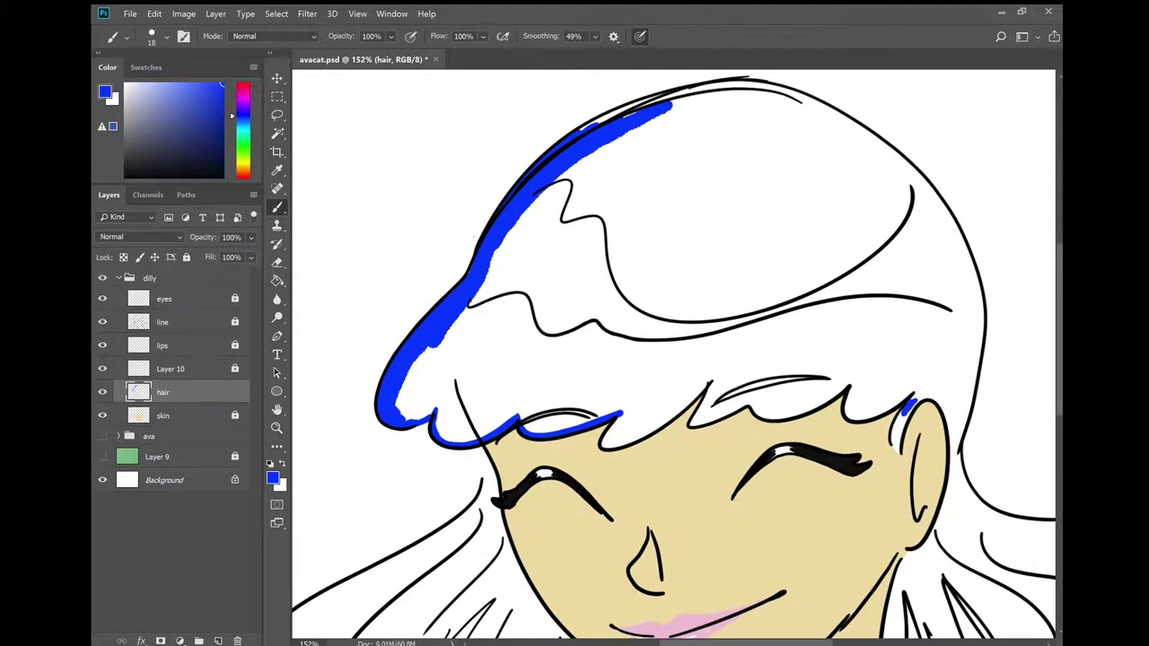
mouse_move(605, 442)
mouse_down()
mouse_move(678, 410)
mouse_move(718, 373)
mouse_move(746, 407)
mouse_move(826, 400)
mouse_move(849, 385)
mouse_up()
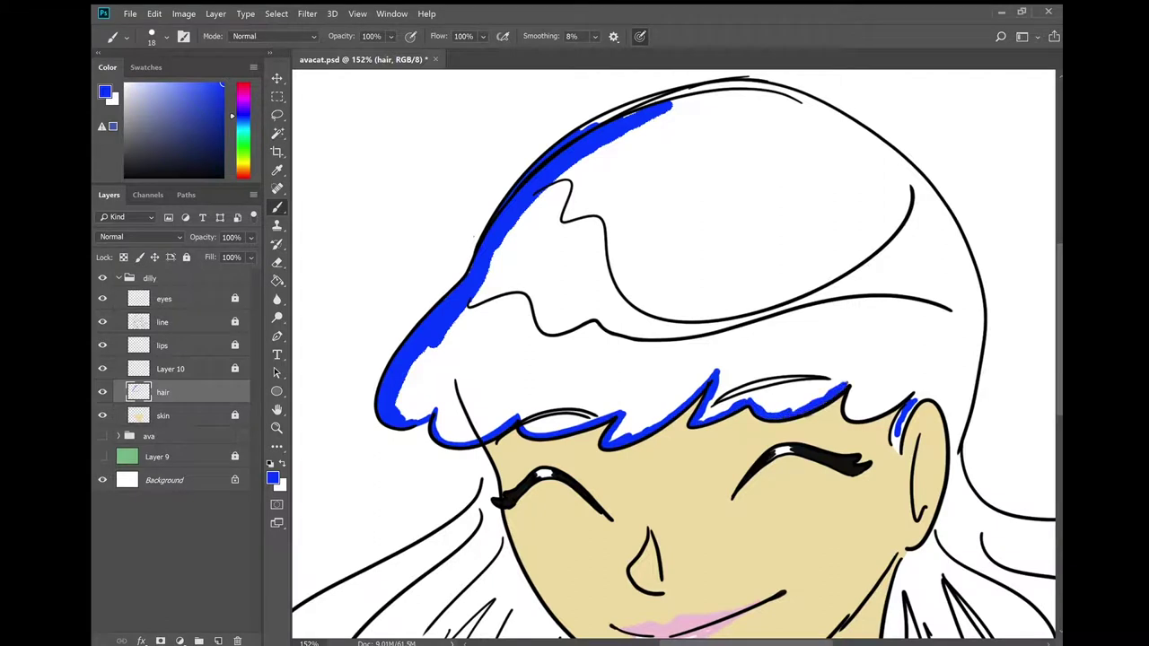
mouse_move(898, 422)
mouse_down()
mouse_move(922, 394)
mouse_move(857, 401)
mouse_move(938, 398)
mouse_move(957, 454)
mouse_up()
Close the blue outline along the crown and down the right side of the hair cap to the ear
mouse_move(612, 119)
mouse_down()
mouse_move(680, 104)
mouse_move(449, 329)
mouse_move(395, 427)
mouse_up()
mouse_move(731, 87)
mouse_down()
mouse_move(775, 89)
mouse_move(941, 254)
mouse_up()
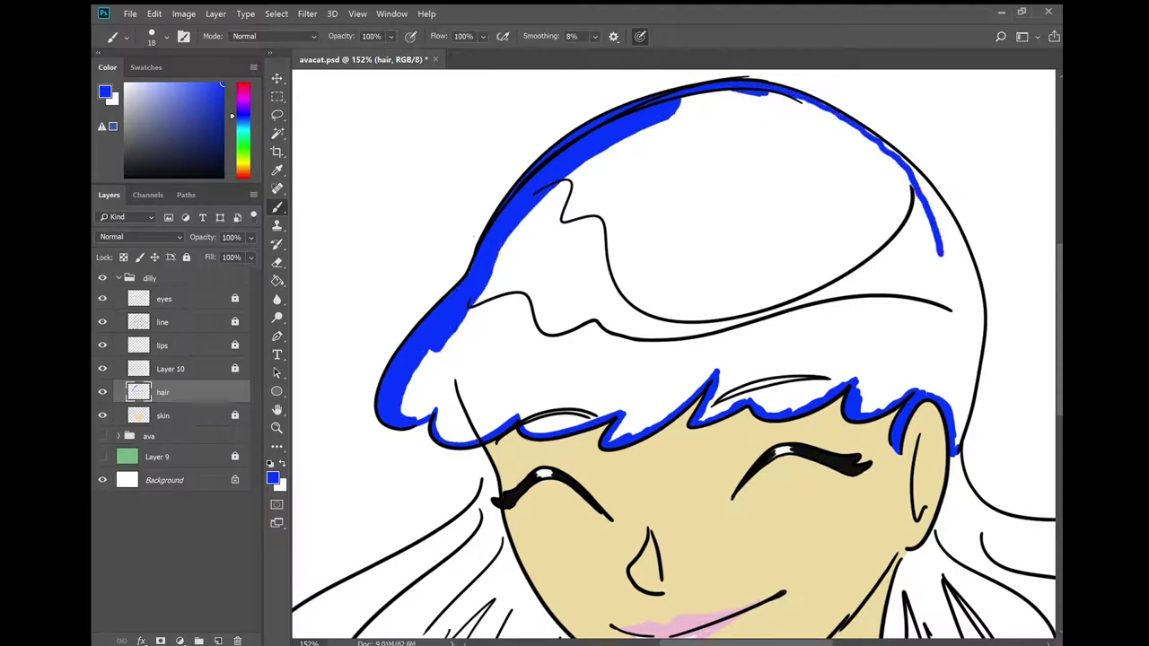
scroll(907, 167, up, 2)
drag(746, 266, 773, 382)
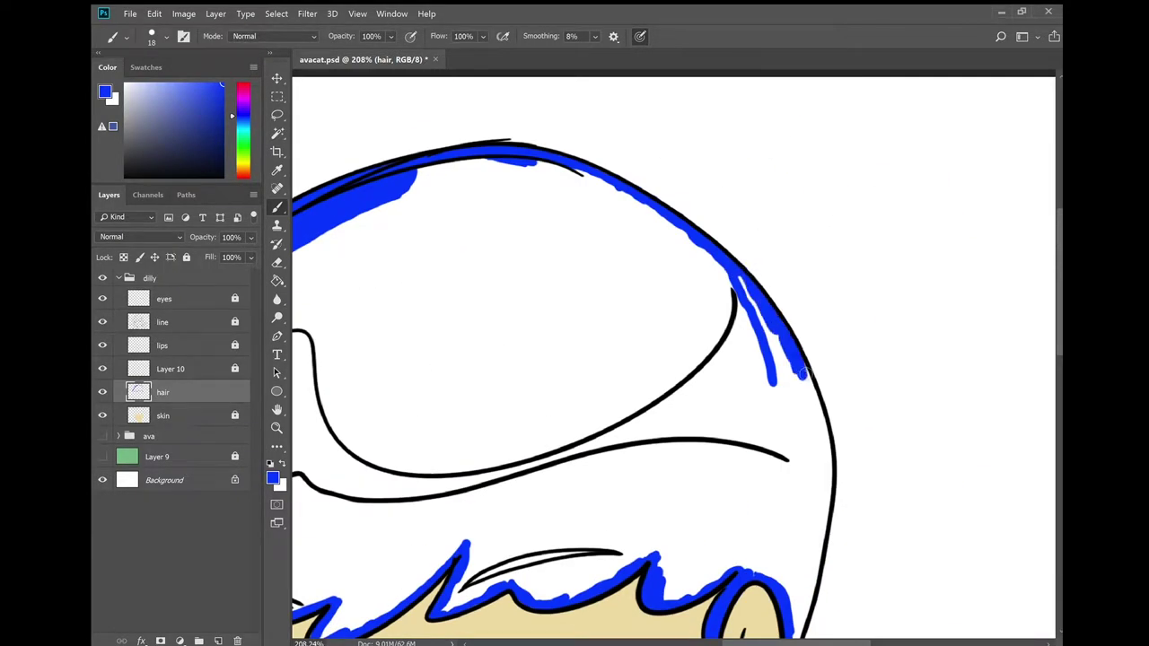
scroll(763, 377, up, 2)
drag(711, 269, 699, 388)
key(ctrl+z)
drag(702, 328, 672, 475)
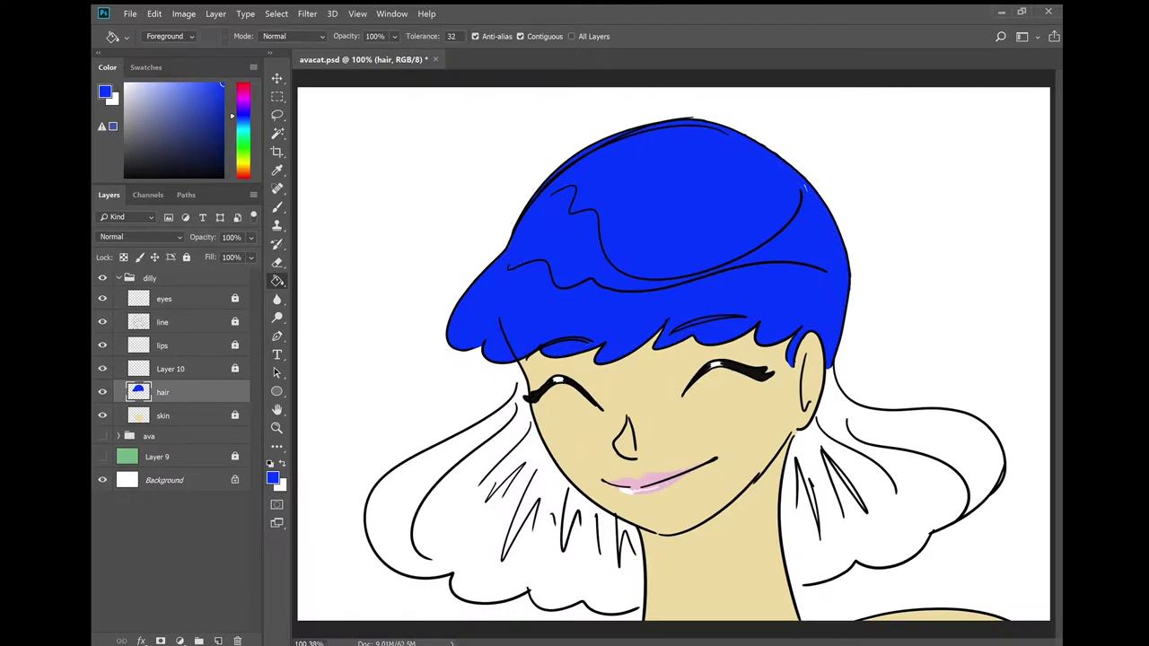
Fill the outlined hair cap with solid blue on the hair layer
key(w)
key(g)
key(b)
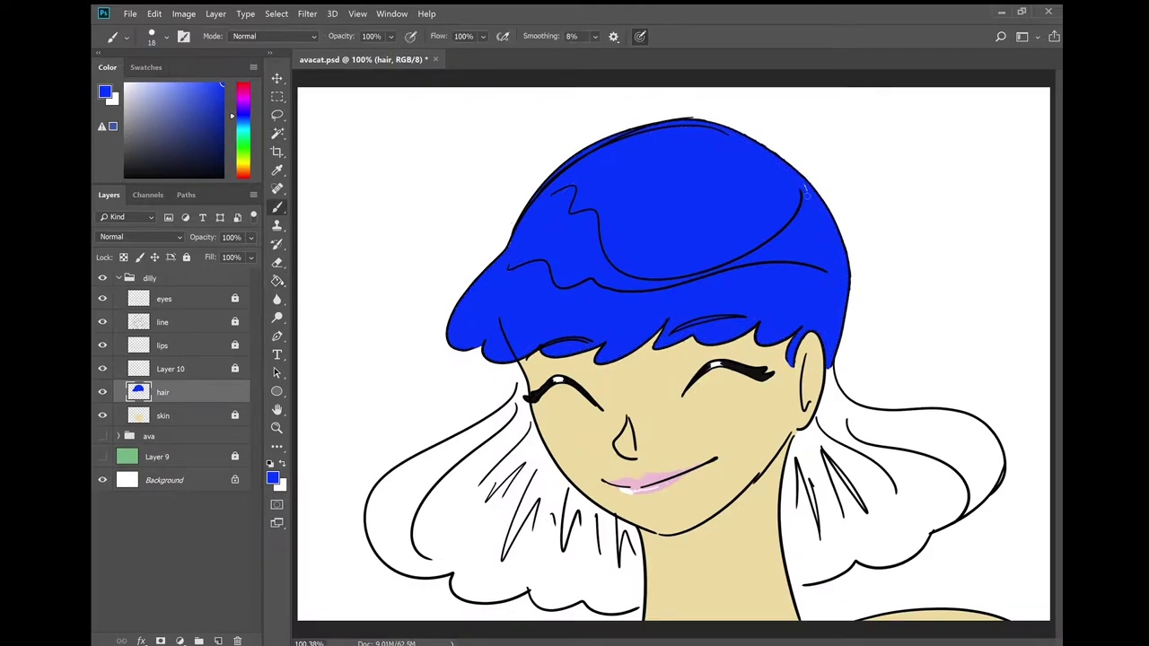
Add a new layer beneath the skin layer and outline the left lower hair section in blue, down to the neck
click(218, 641)
drag(523, 381, 510, 401)
scroll(453, 438, up, 3)
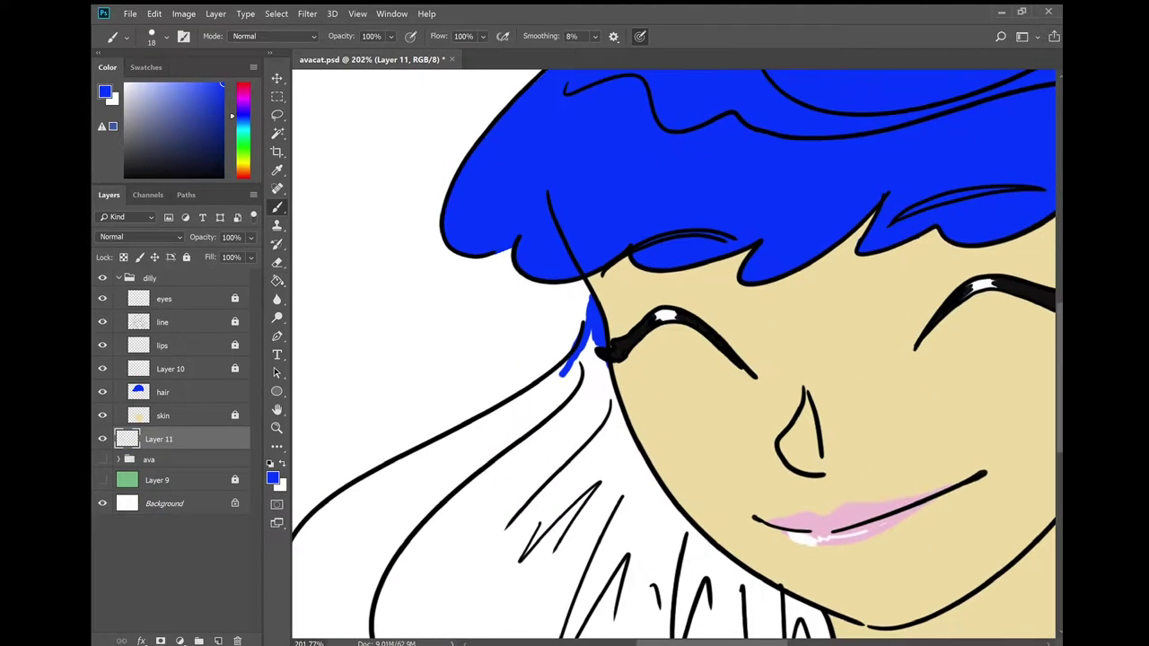
mouse_move(593, 292)
mouse_down()
mouse_move(571, 377)
mouse_move(531, 391)
mouse_up()
scroll(575, 359, down, 1)
mouse_move(449, 489)
mouse_down()
mouse_move(421, 550)
mouse_move(525, 575)
mouse_up()
mouse_move(433, 420)
mouse_down()
mouse_move(415, 485)
mouse_move(499, 365)
mouse_move(711, 296)
mouse_move(898, 495)
mouse_move(916, 633)
mouse_up()
drag(916, 633, 874, 594)
mouse_move(492, 533)
mouse_down()
mouse_move(772, 596)
mouse_move(860, 460)
mouse_up()
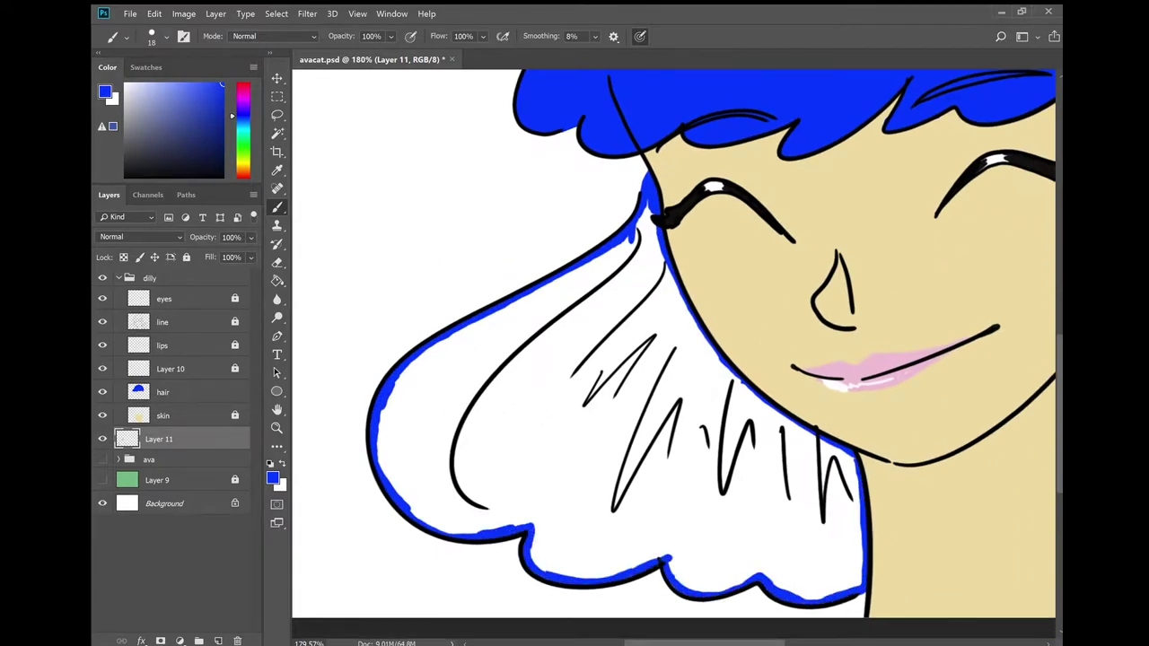
Hide the hair layer and outline the right lower hair section in blue on Layer 11
scroll(676, 284, right, 5)
scroll(676, 284, up, 1)
drag(675, 284, 712, 247)
click(101, 392)
mouse_move(738, 147)
mouse_down()
mouse_move(633, 359)
mouse_move(631, 483)
mouse_move(682, 572)
mouse_move(769, 527)
mouse_move(867, 525)
mouse_up()
scroll(628, 360, down, 1)
scroll(866, 525, down, 1)
drag(919, 472, 977, 411)
mouse_move(666, 255)
mouse_down()
mouse_move(658, 227)
mouse_move(972, 395)
mouse_move(962, 430)
mouse_up()
scroll(963, 431, down, 3)
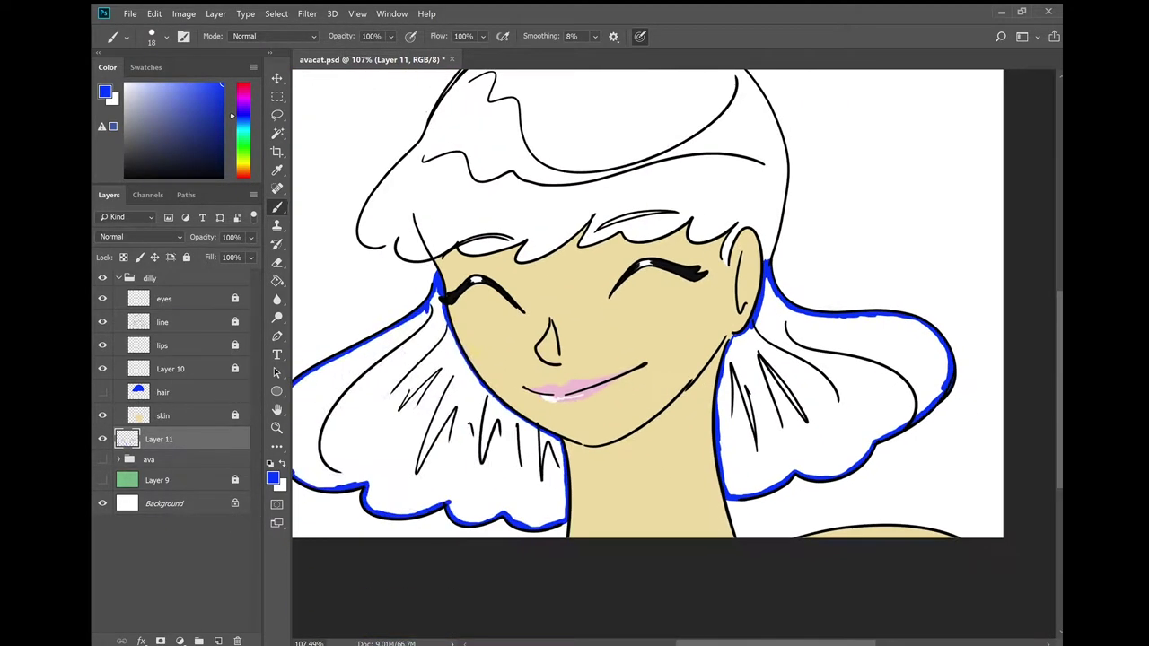
Fill both outlined lower hair sections with blue on Layer 11 and show the hair layer again
key(w)
key(alt+BackSpace)
key(g)
key(ctrl+d)
click(102, 392)
click(162, 392)
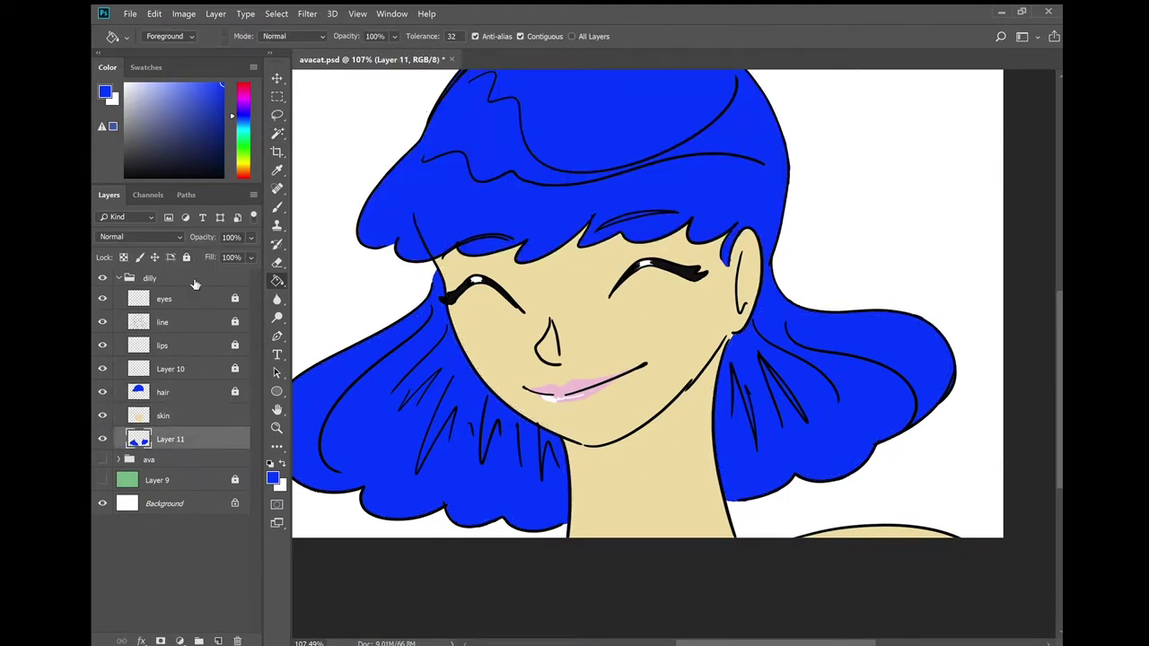
Fill the white gap at the earlobe on the skin layer using the sampled skin tone
click(163, 415)
scroll(783, 269, up, 5)
key(i)
click(552, 489)
key(b)
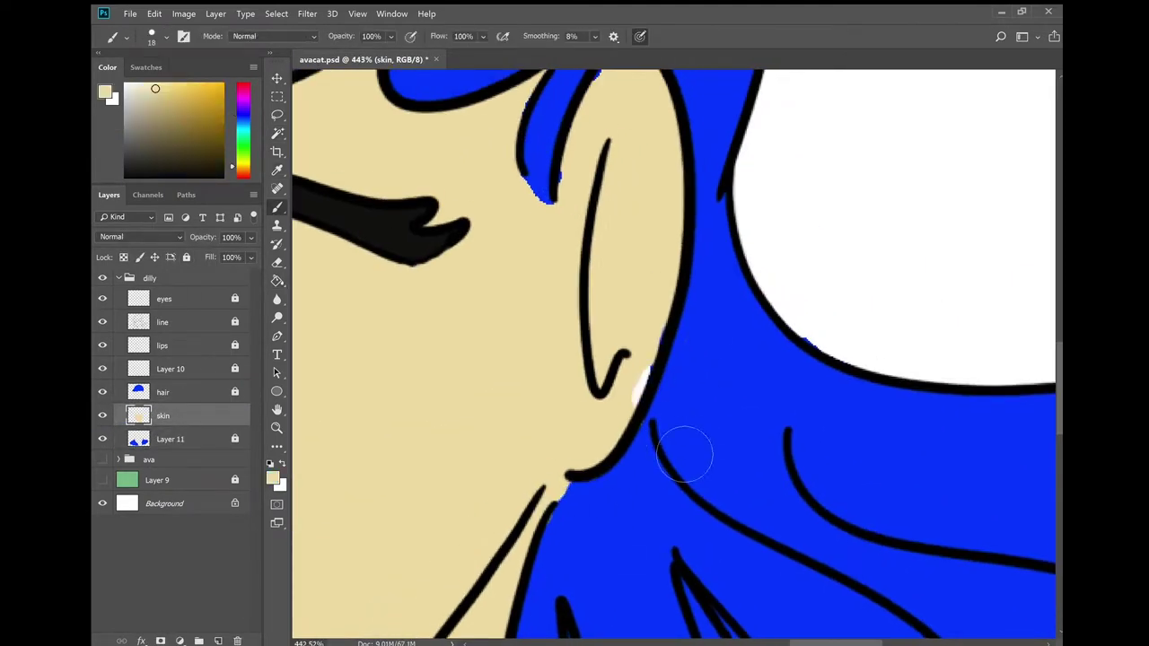
scroll(574, 323, up, 2)
Touch up the hair strand in front of the ear on the hair layer with the sampled blue
key(alt+bracketright)
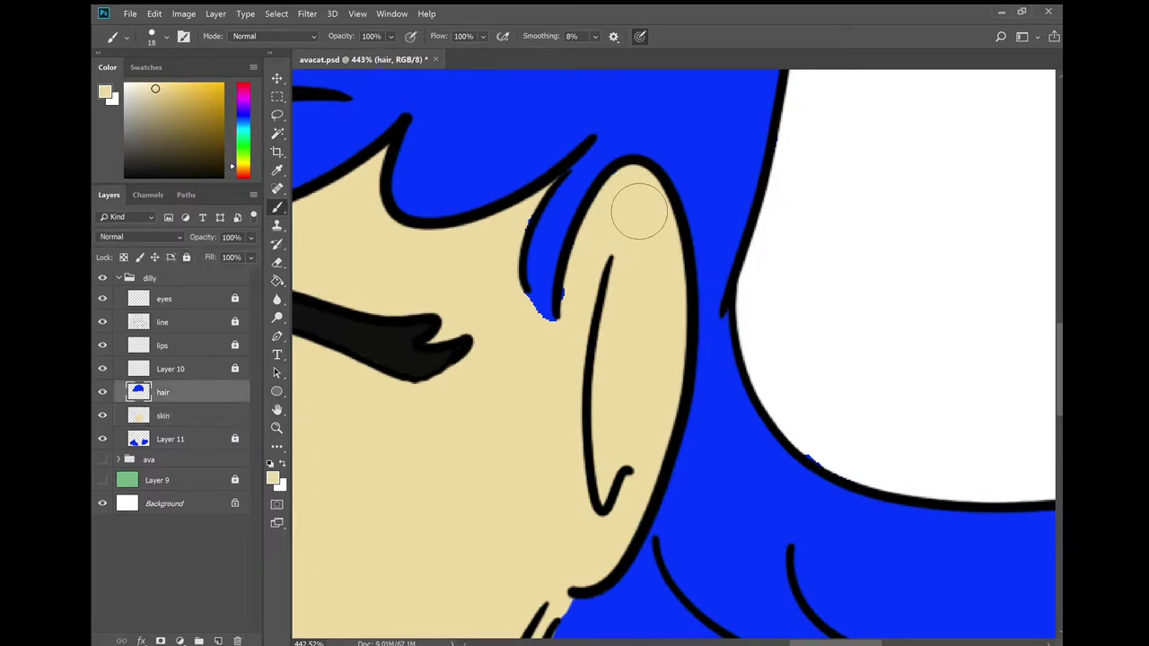
alt+click(540, 305)
click(531, 300)
scroll(559, 314, up, 1)
scroll(558, 313, down, 2)
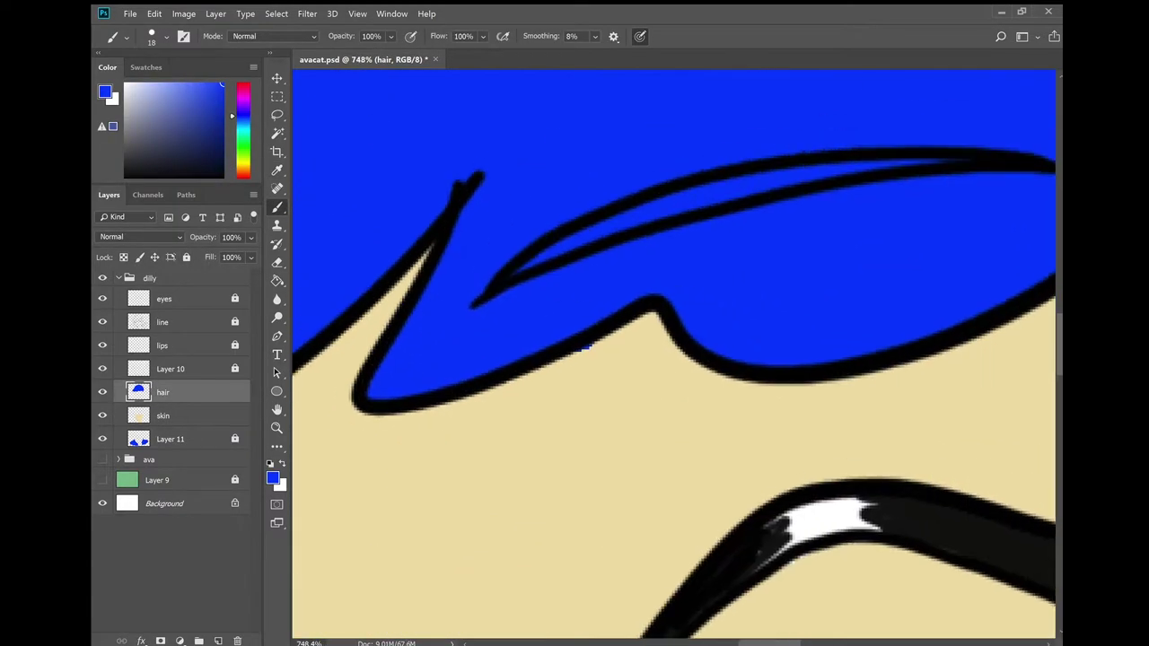
scroll(616, 278, down, 1)
scroll(621, 277, up, 2)
Touch up the skin layer with the sampled skin tone and the Layer 11 hair beside the left eye with sampled blue
key(alt+bracketleft)
key(alt+bracketleft)
key(alt+bracketright)
alt+click(739, 400)
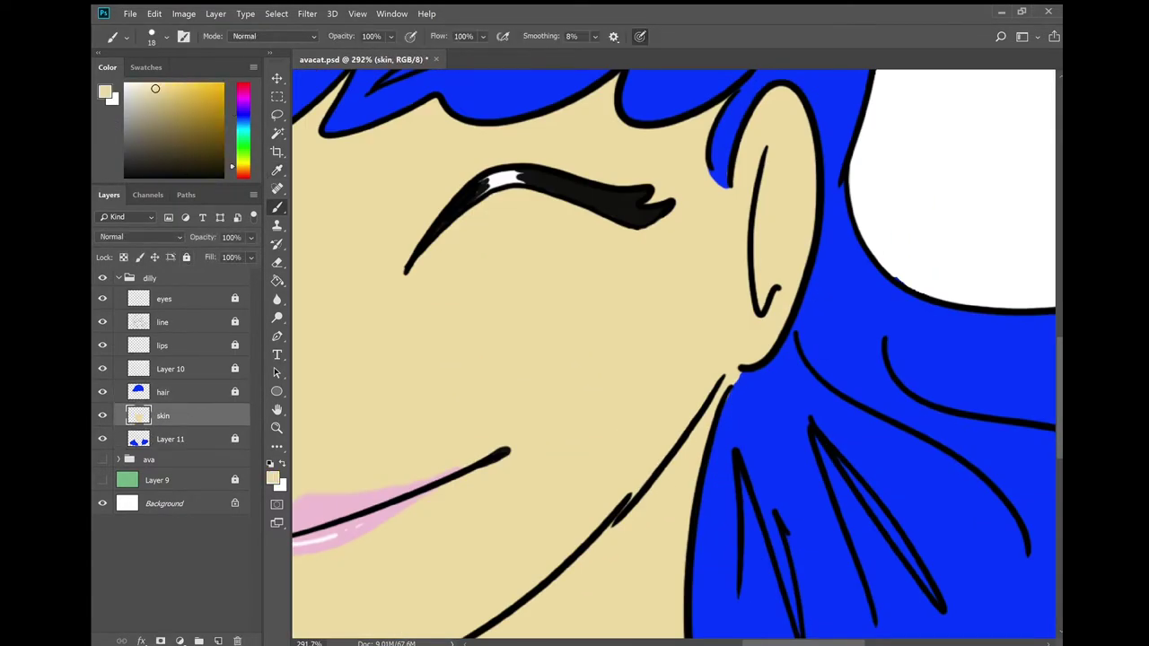
scroll(739, 399, down, 3)
key(alt+bracketleft)
alt+click(491, 509)
scroll(464, 327, up, 4)
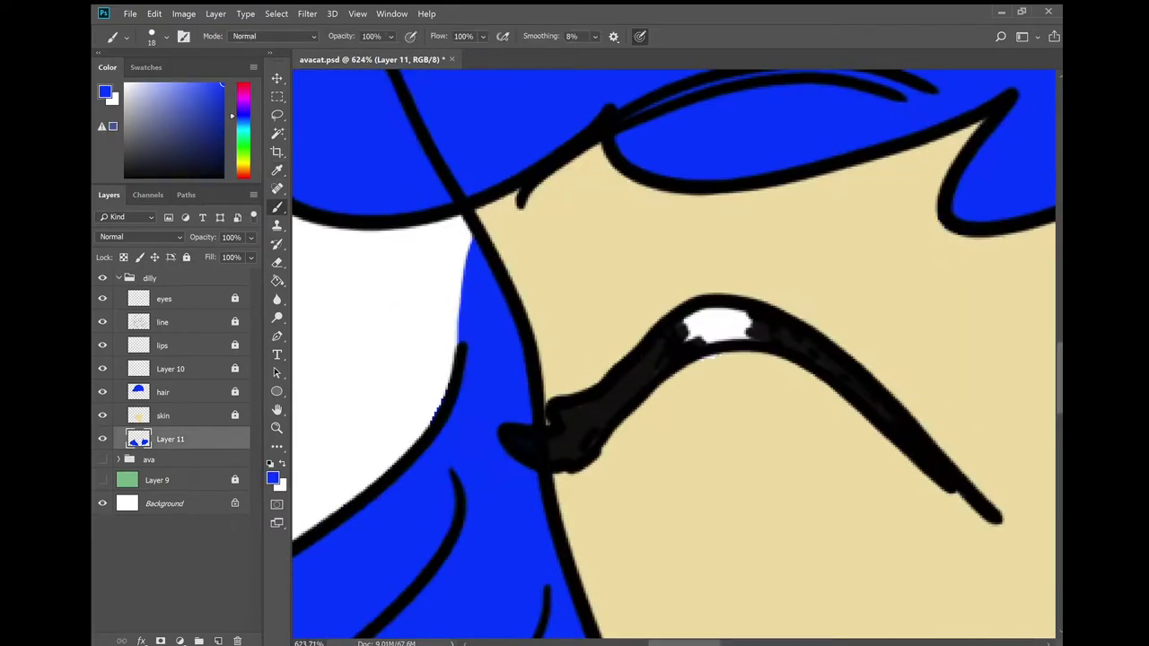
scroll(629, 386, down, 5)
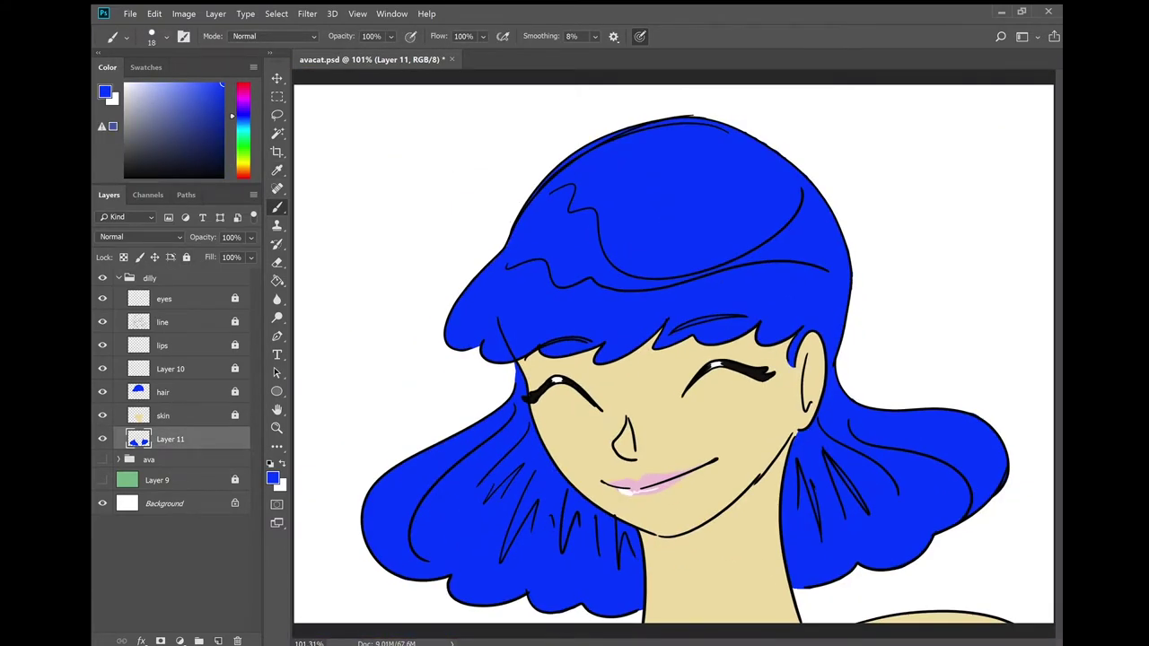
Duplicate both blue hair layers, hide the copies, and recolour the merged hair on Layer 11 orange
key(ctrl+j)
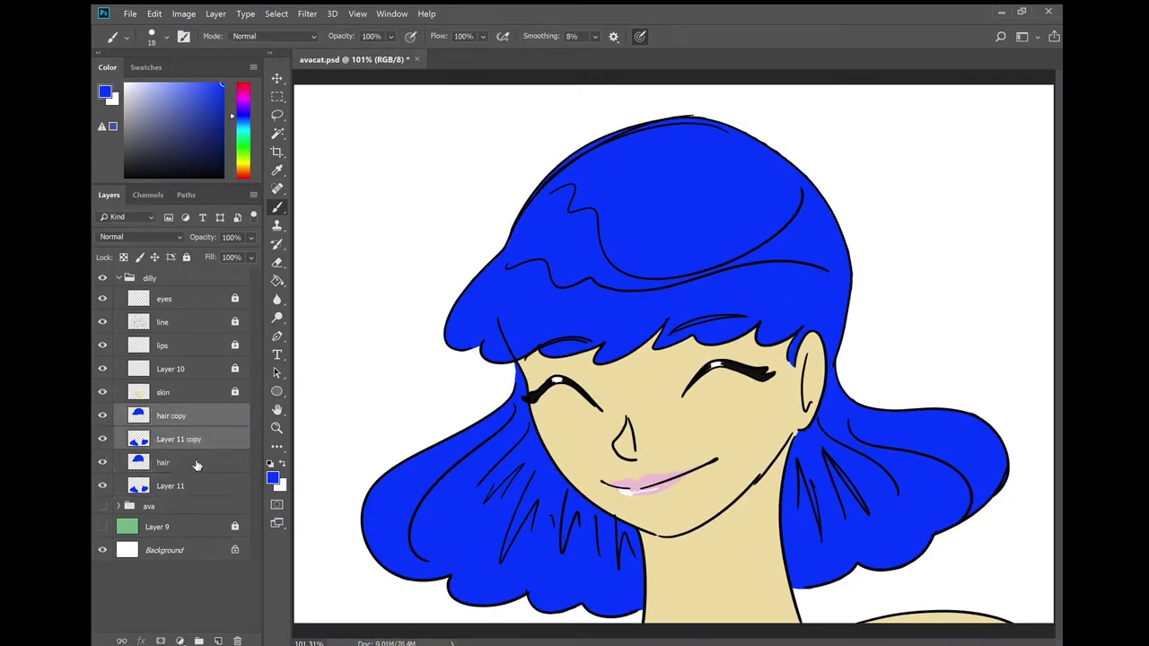
key(w)
click(321, 236)
key(g)
click(242, 167)
click(201, 86)
key(alt+BackSpace)
click(101, 416)
click(101, 439)
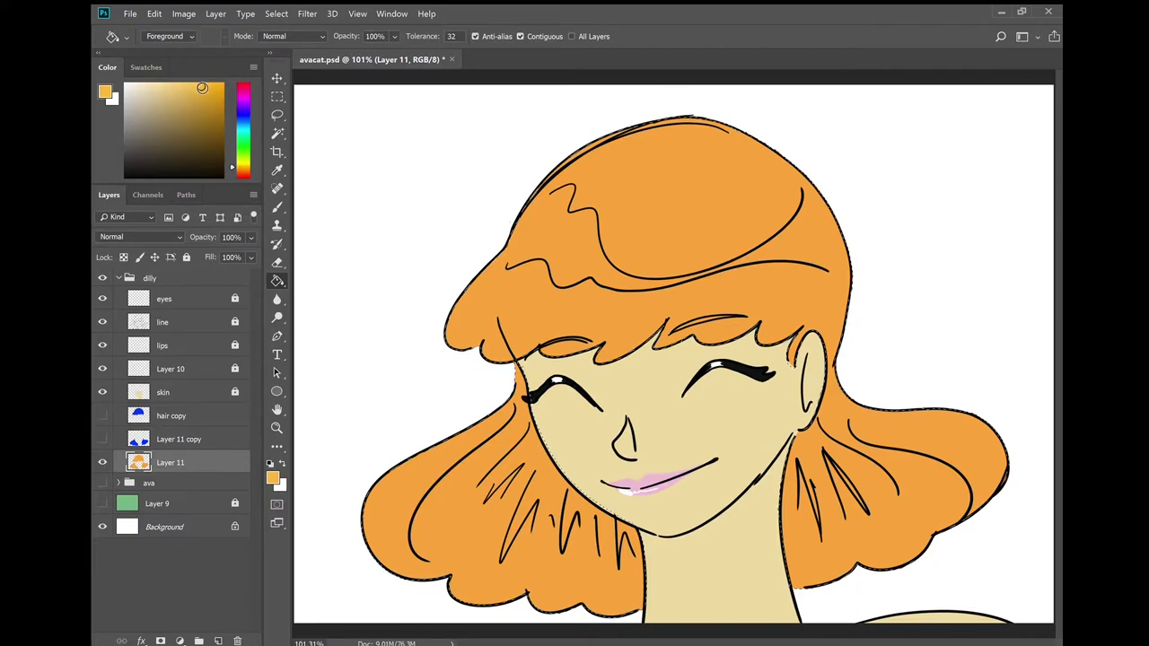
Try brushing yellow-orange shine strokes across both sides of the crown directly on Layer 11
key(b)
drag(537, 201, 580, 259)
drag(802, 239, 774, 255)
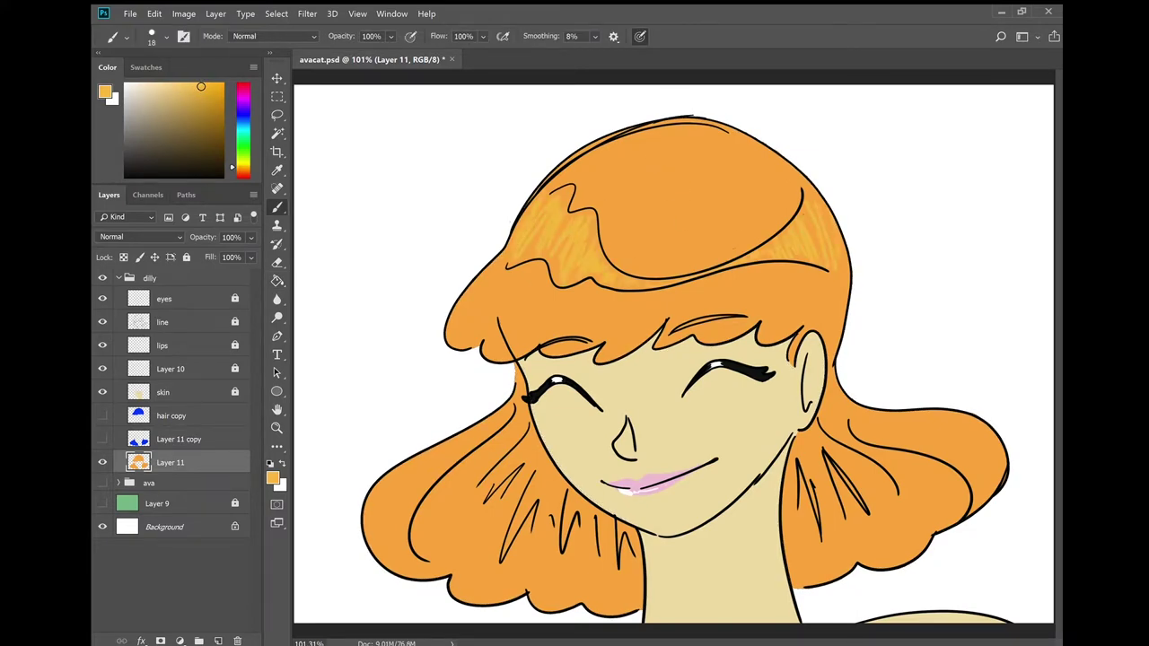
click(193, 321)
key(ctrl+alt+z)
key(ctrl+alt+z)
key(ctrl+alt+z)
key(ctrl+alt+z)
key(ctrl+alt+z)
key(ctrl+alt+z)
Remove the inner crown curves on a duplicate of the line layer and brush yellow shine strokes over the hair on Layer 12
key(ctrl+j)
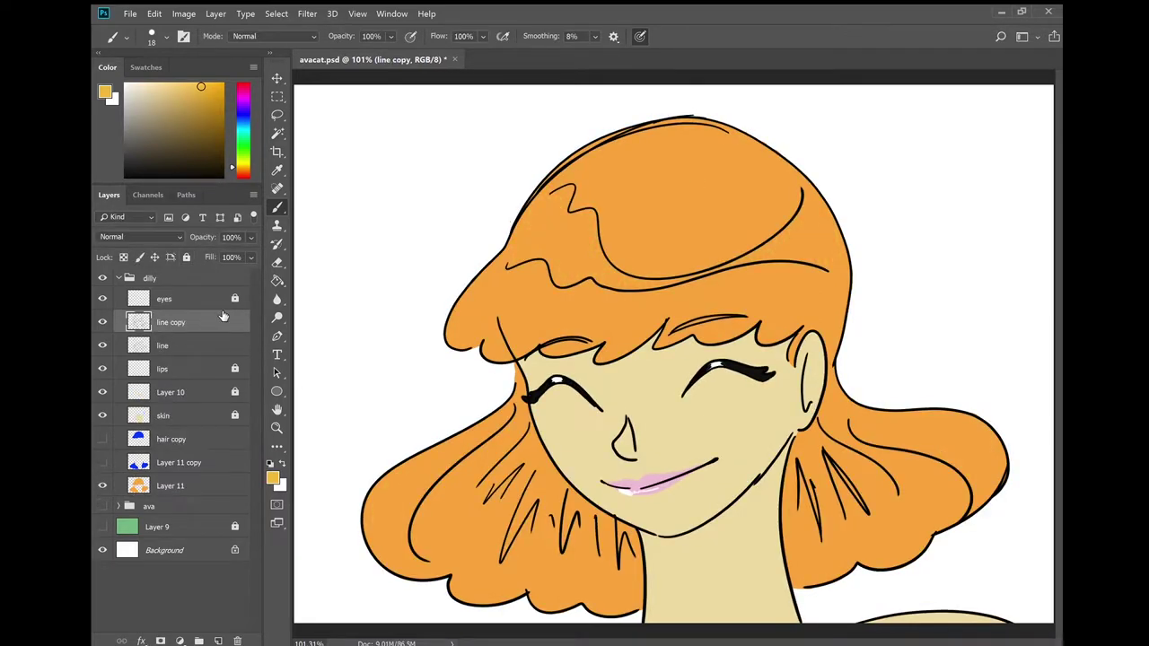
key(l)
click(102, 345)
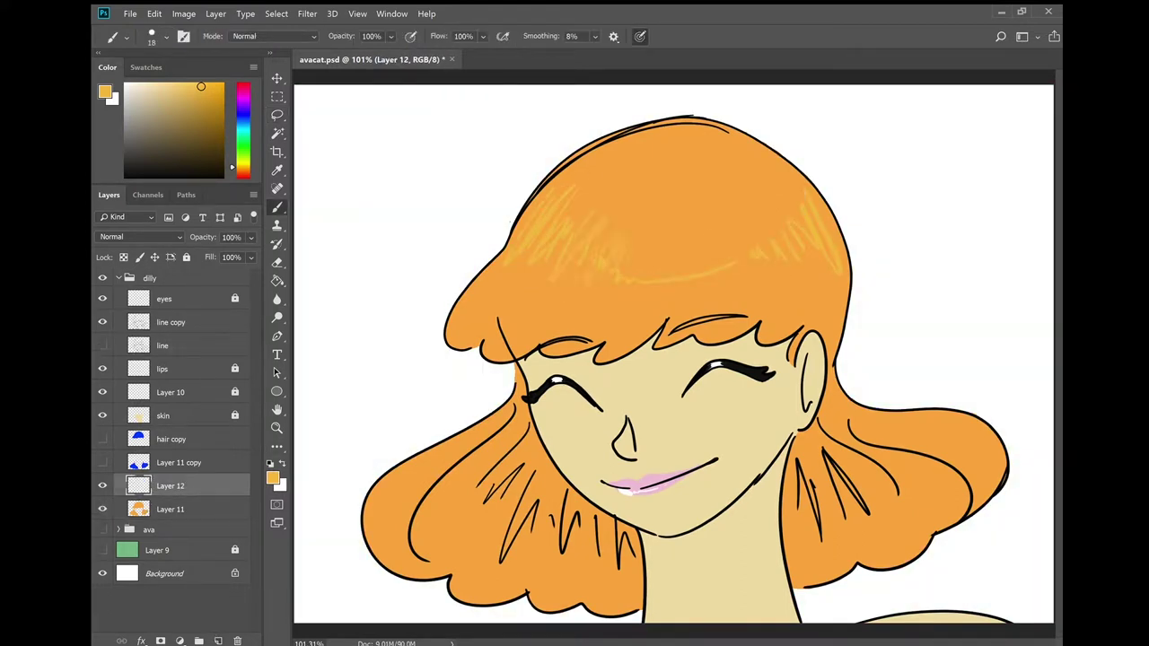
drag(400, 496, 381, 525)
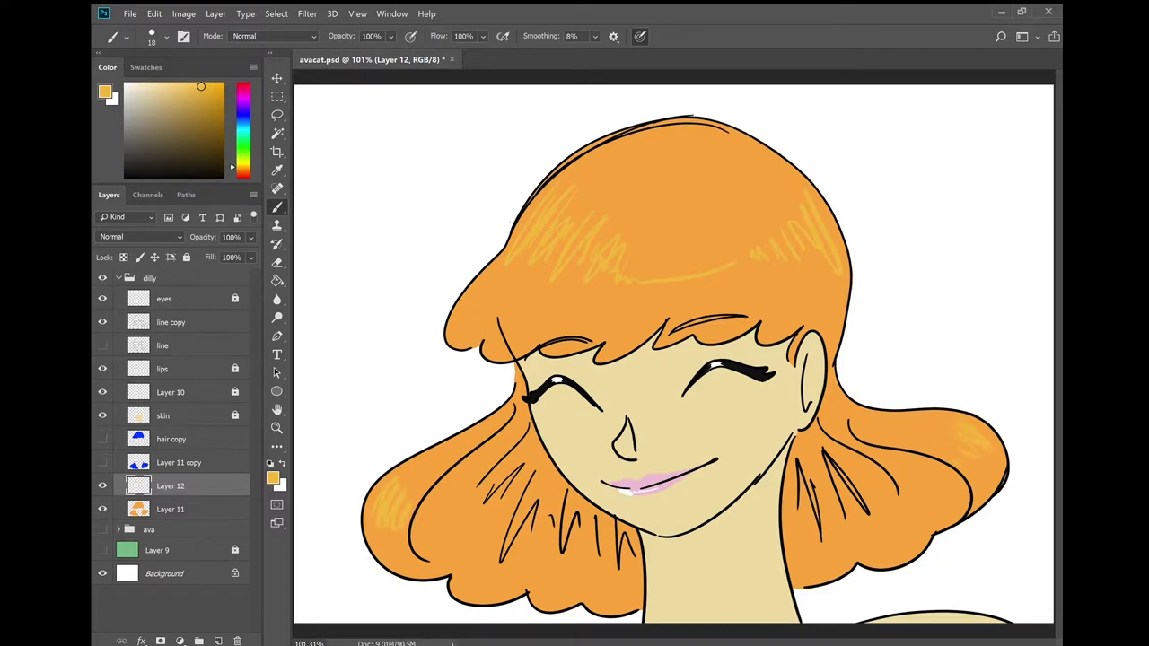
Paint soft pink blush on both cheeks on a new layer above skin, with a 100 px brush and 50% layer opacity
click(163, 415)
key(ctrl+shift+alt+n)
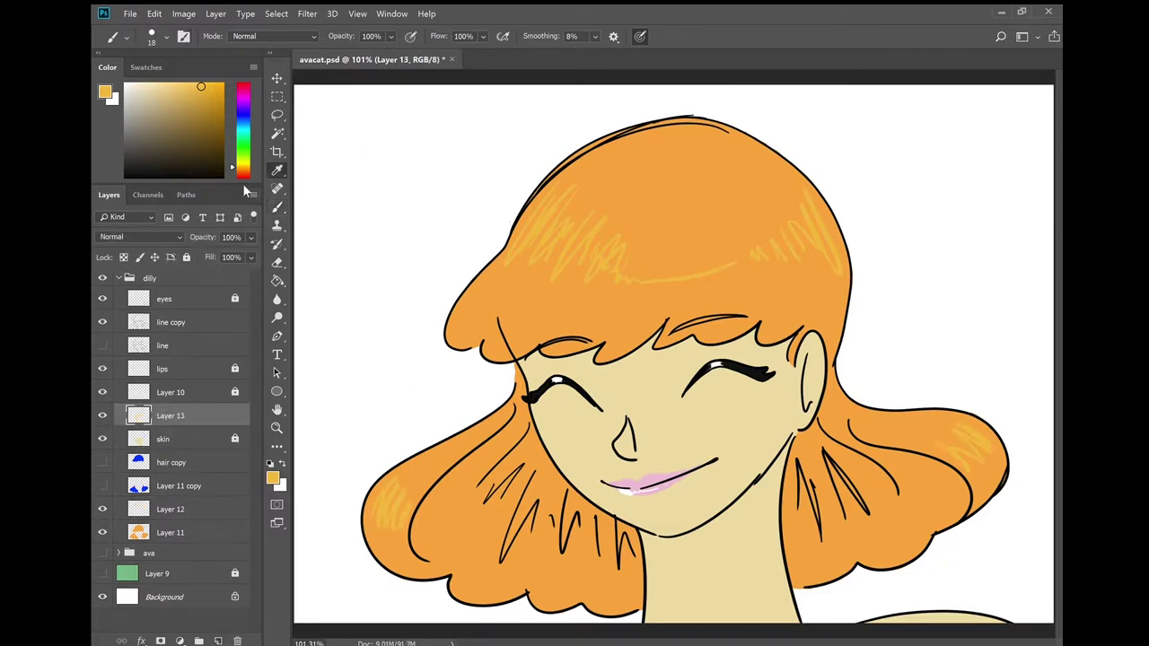
alt+click(636, 484)
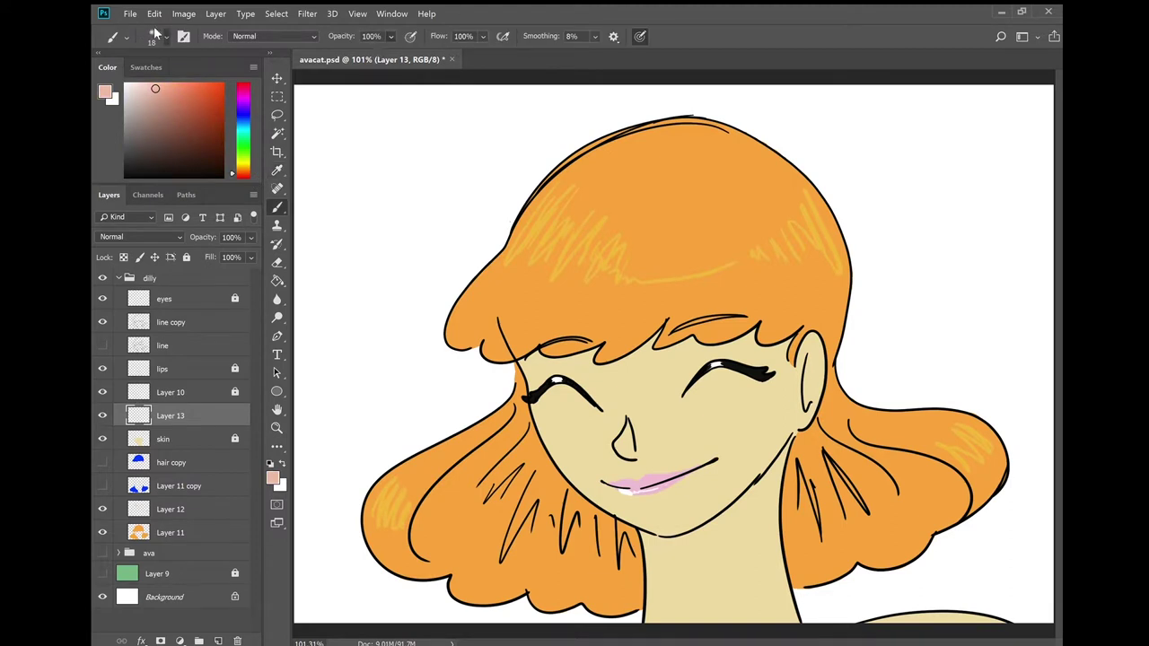
drag(718, 422, 753, 432)
key(5)
drag(552, 440, 584, 460)
drag(719, 417, 763, 449)
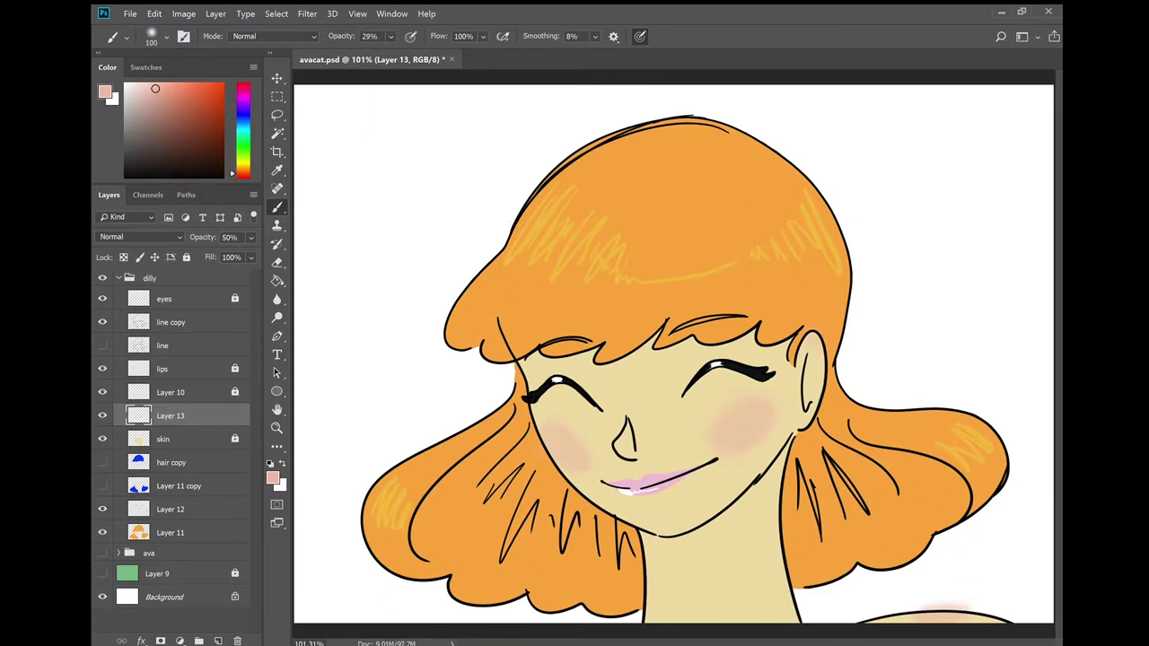
Add new layers above the blush and the line copy, and reset the foreground colour after picking a bright orange-red
key(ctrl+shift+alt+n)
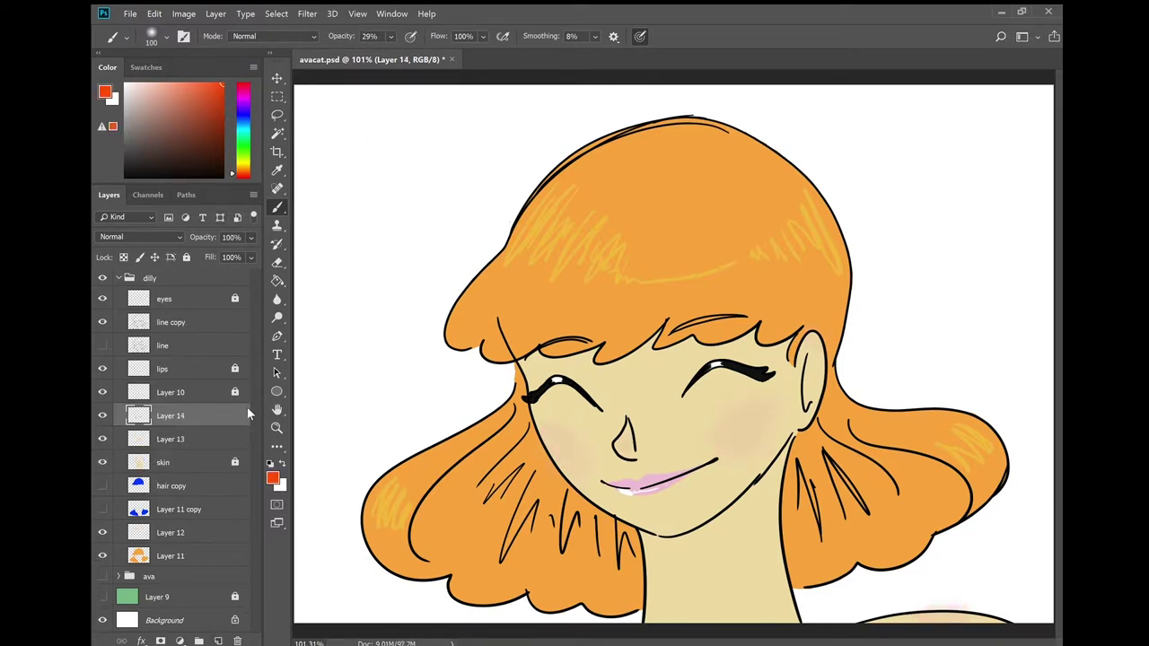
click(180, 322)
key(ctrl+shift+alt+n)
click(221, 86)
key(d)
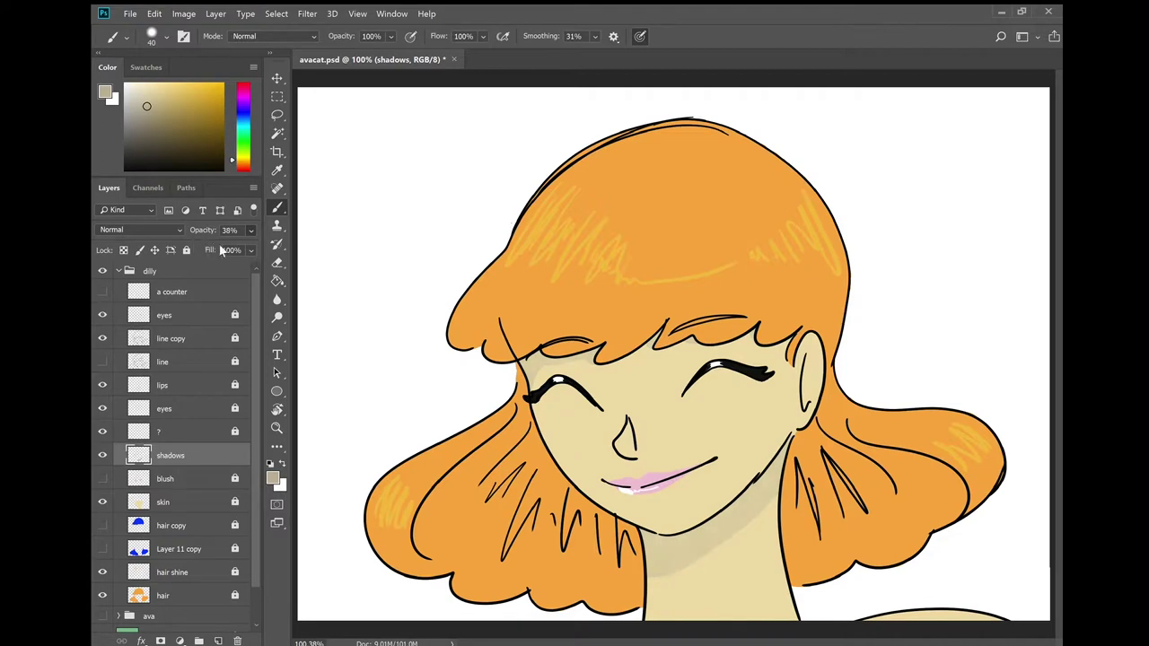
Raise the opacity of the shadows layer
key(shift+Up)
key(shift+Up)
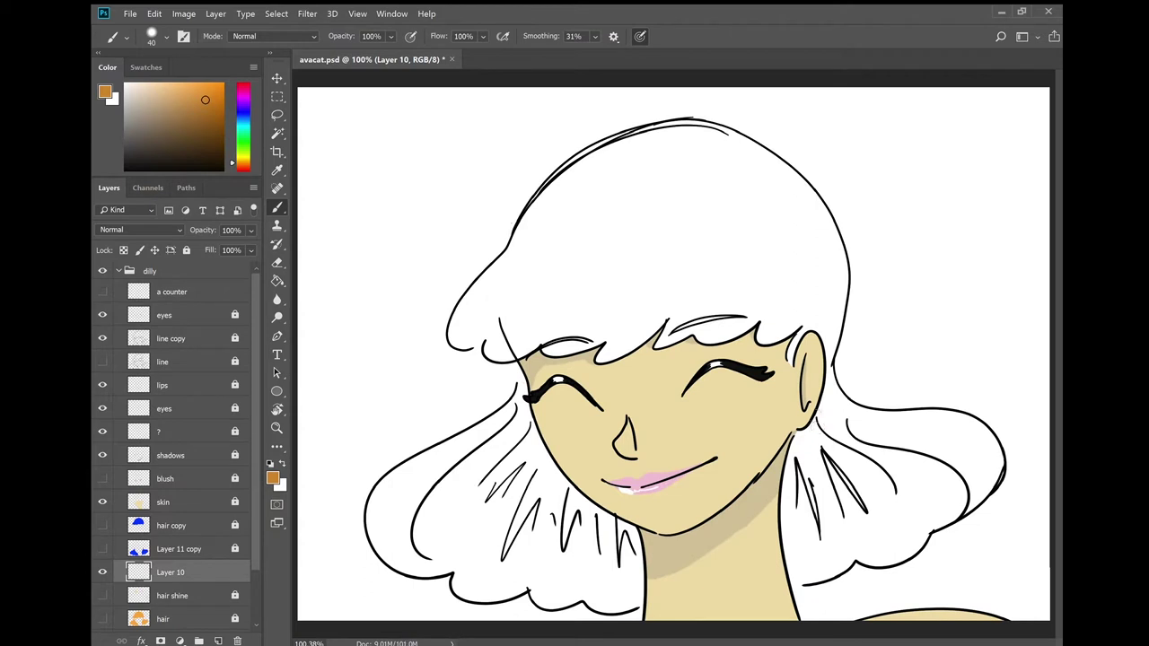
Paint brown-orange shading on Layer 10 in the hair below the right ear
drag(822, 429, 897, 494)
drag(807, 582, 862, 539)
key(ctrl+z)
drag(795, 431, 873, 506)
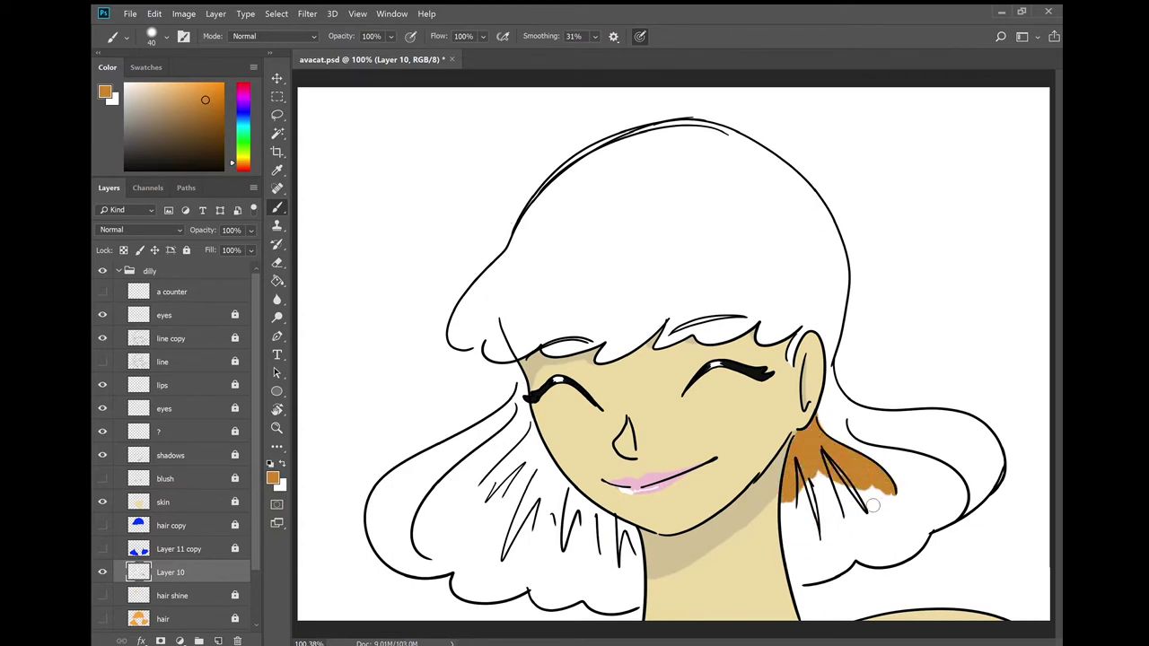
Paint brown-orange shading along the left lock's inner curve, the jawline and the hair beside the neck
drag(528, 395, 418, 550)
drag(454, 489, 422, 558)
drag(521, 366, 466, 468)
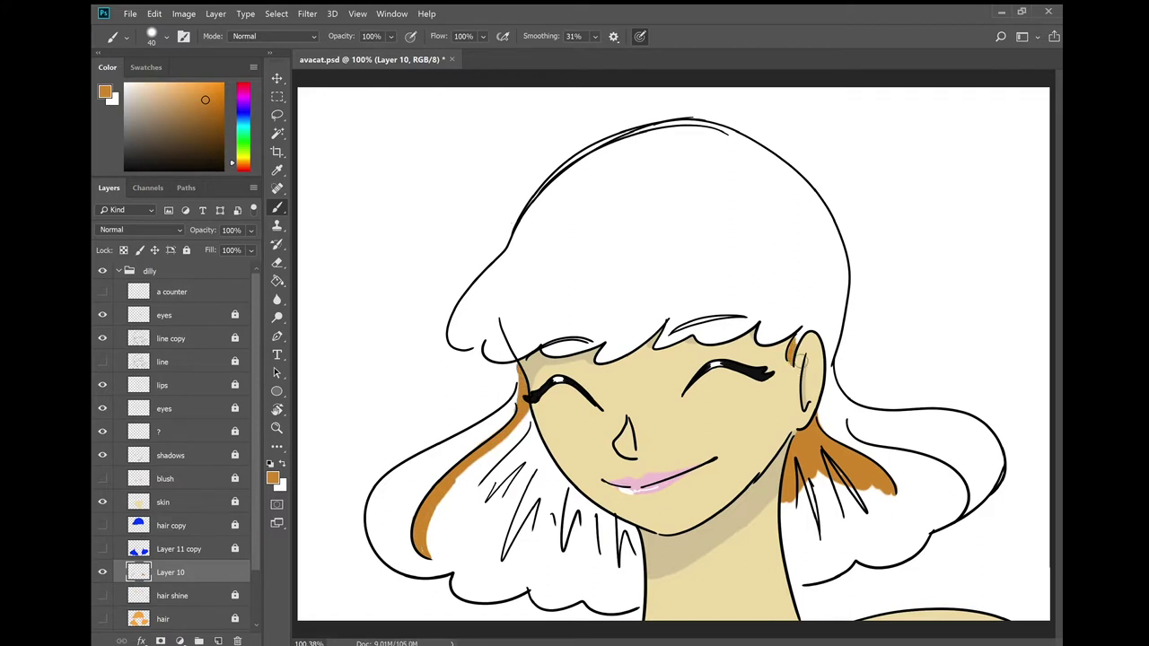
drag(449, 343, 548, 333)
key(ctrl+z)
key(ctrl+z)
drag(524, 395, 562, 503)
drag(643, 539, 590, 584)
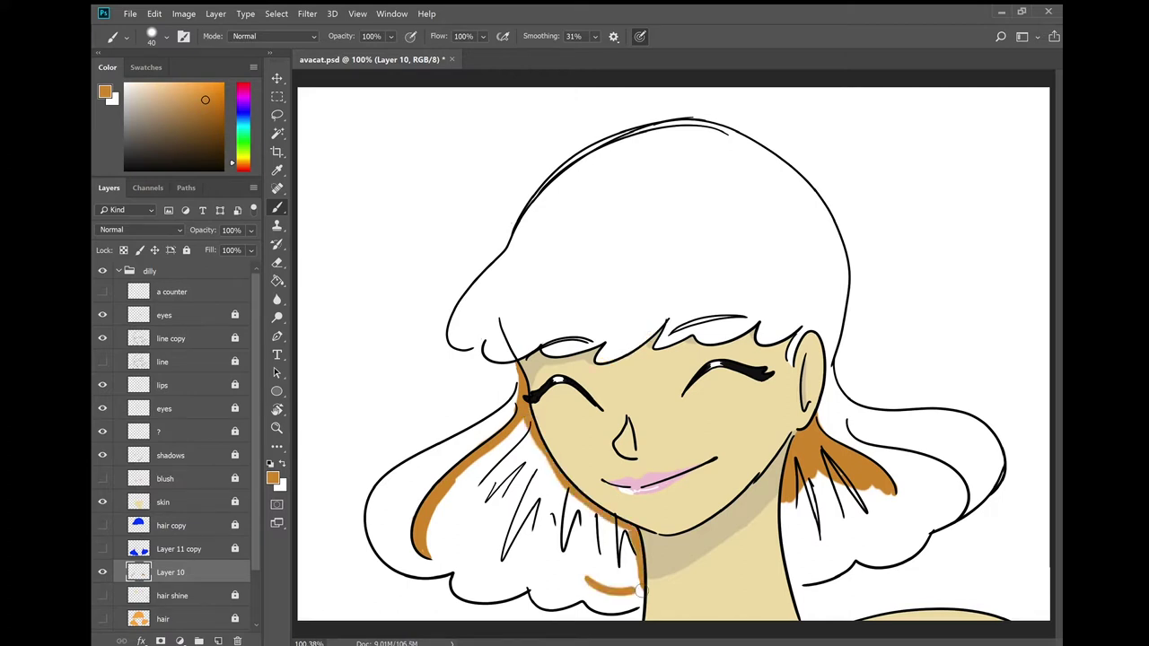
key(i)
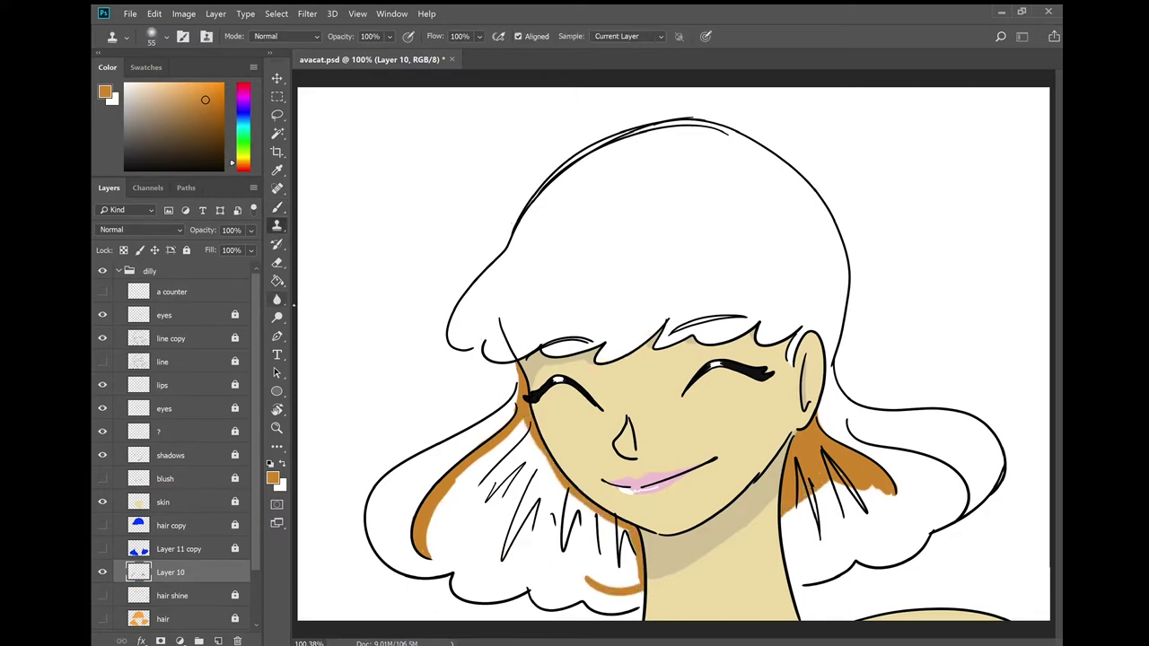
key(shift+alt+BackSpace)
key(ctrl+z)
Extend the brown-orange shading down the inner hair on both sides of the neck
key(b)
drag(808, 489, 880, 539)
drag(431, 517, 633, 584)
Fill the left inner hair between the lock and the neck with brown-orange and darker brown shading sampled from the painting
alt+click(525, 423)
mouse_move(534, 426)
mouse_down()
mouse_move(520, 504)
mouse_move(467, 521)
mouse_up()
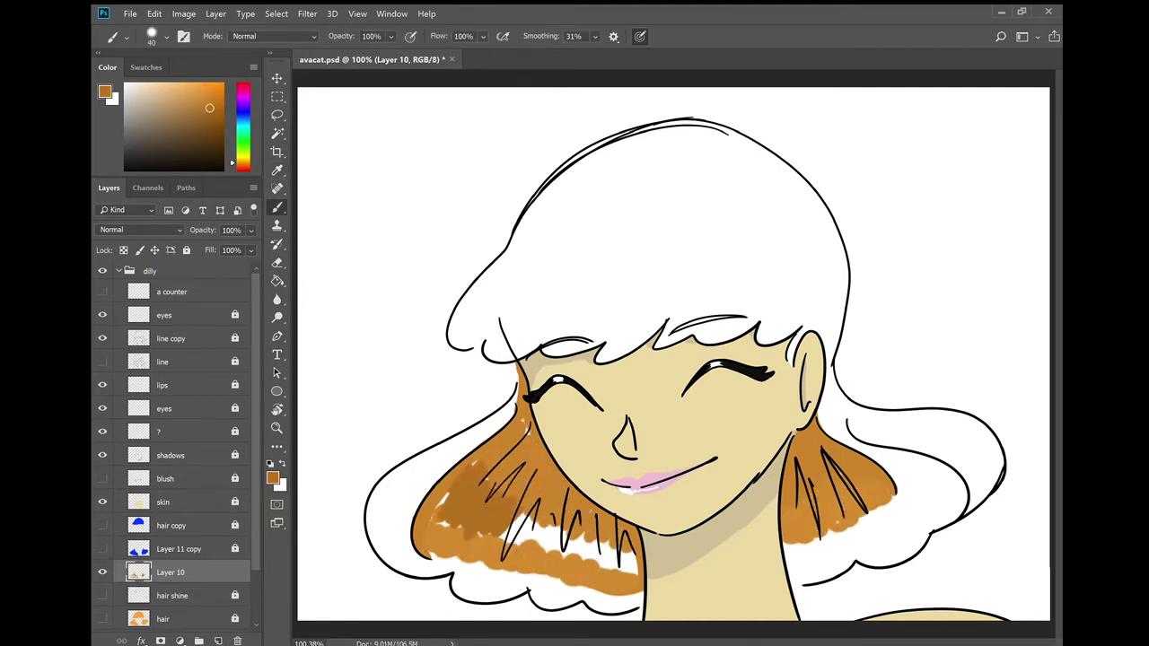
drag(485, 467, 557, 520)
alt+click(539, 502)
drag(448, 530, 575, 538)
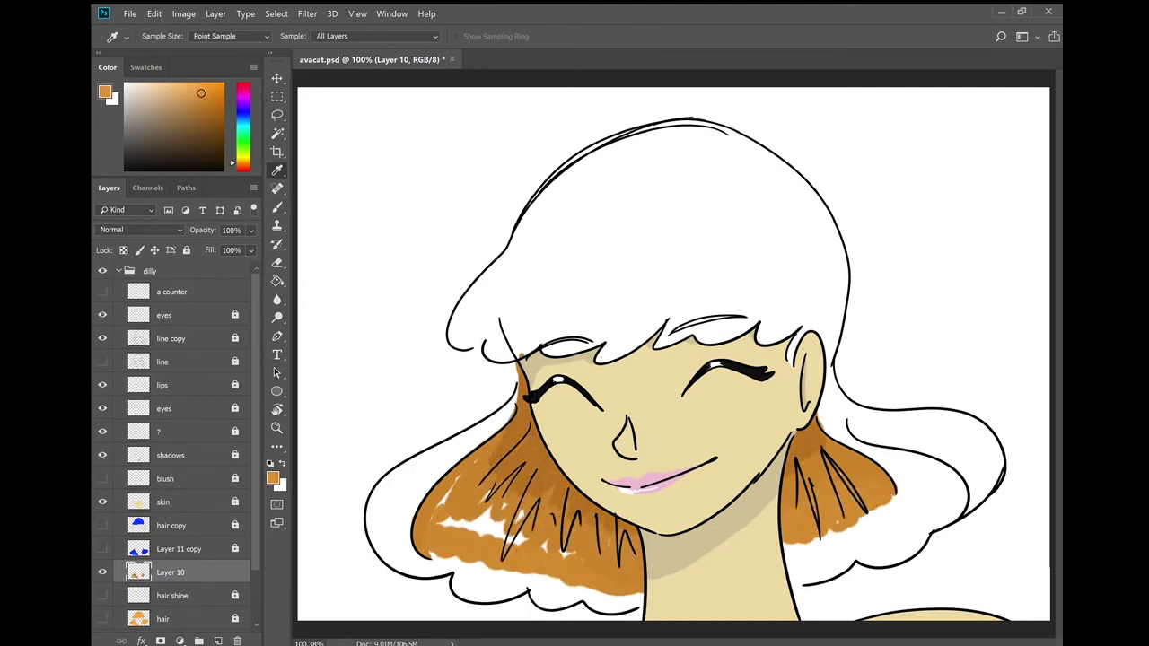
Paint progressively lighter orange along the lower edges of the inner hair on both sides of the neck
key(shift+alt+BackSpace)
key(ctrl+z)
drag(791, 503, 916, 539)
mouse_move(431, 575)
mouse_down()
mouse_move(562, 588)
mouse_move(642, 618)
mouse_up()
drag(808, 548, 795, 584)
alt+click(813, 584)
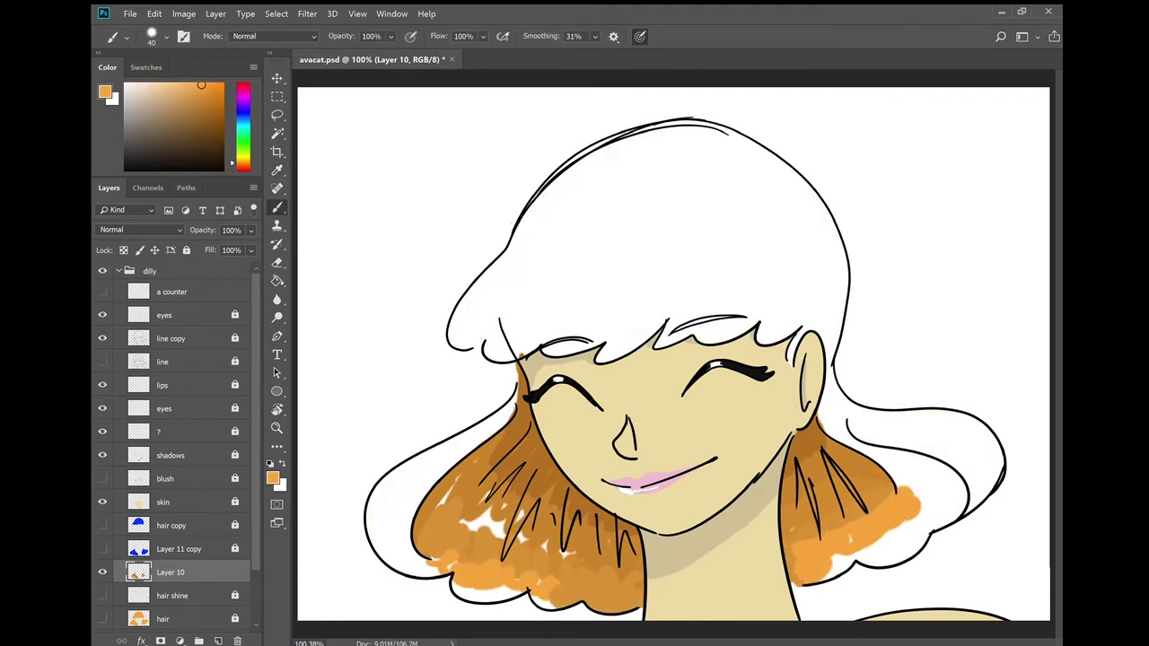
Save the file, then show the hair and hair shine layers
key(ctrl+s)
key(r)
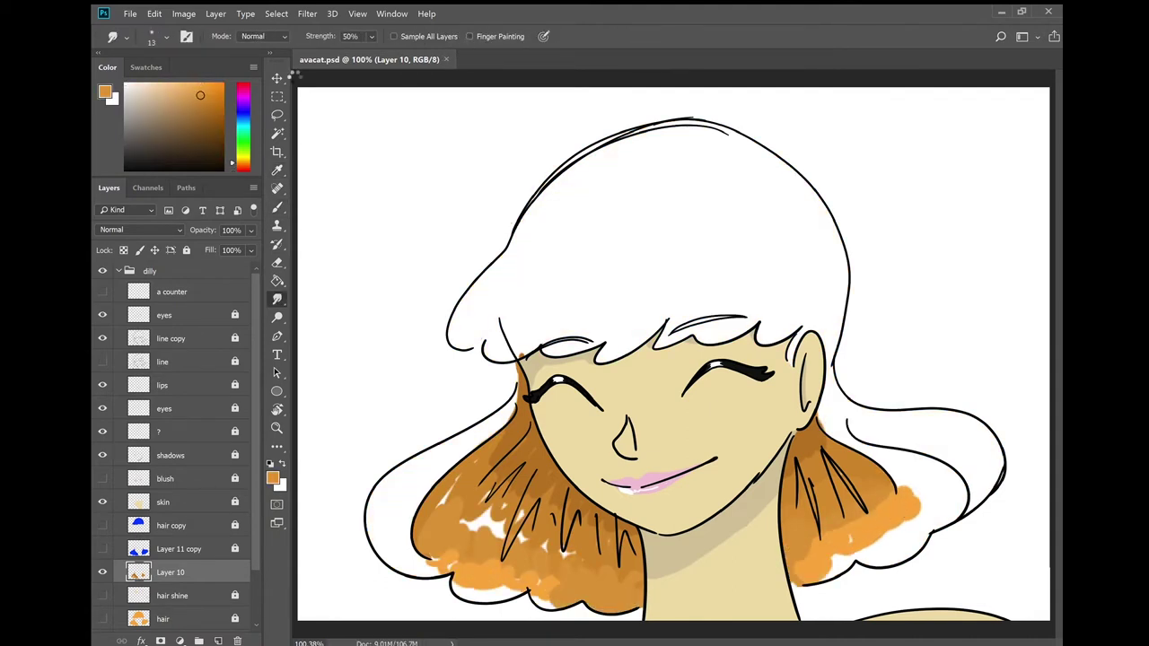
click(102, 620)
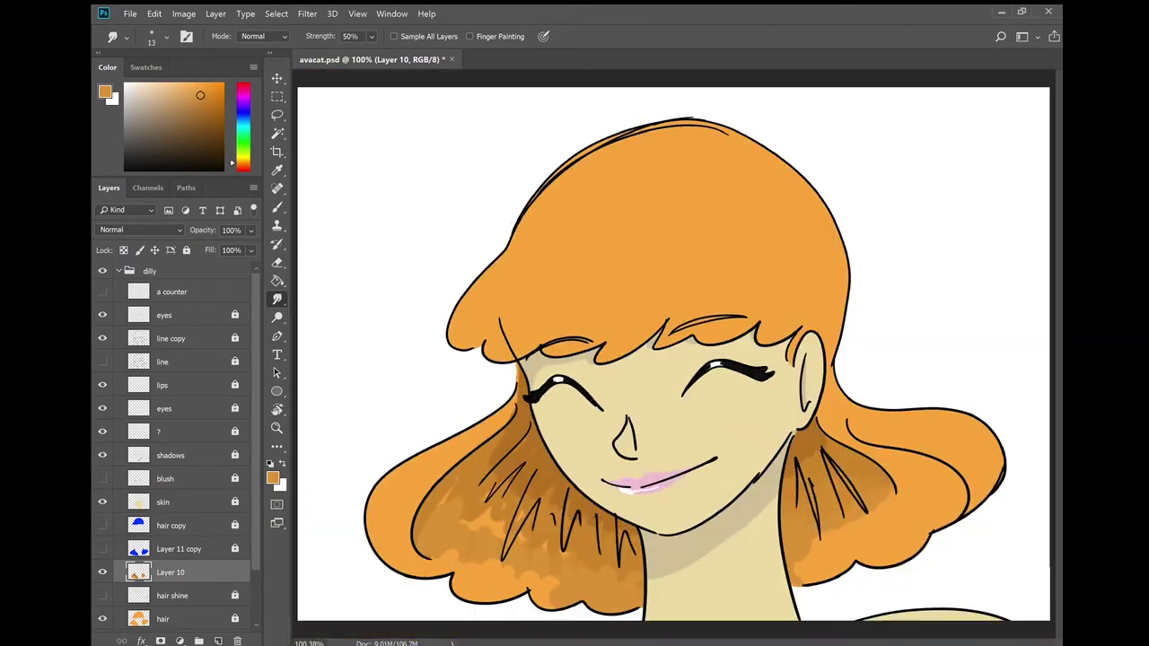
click(276, 76)
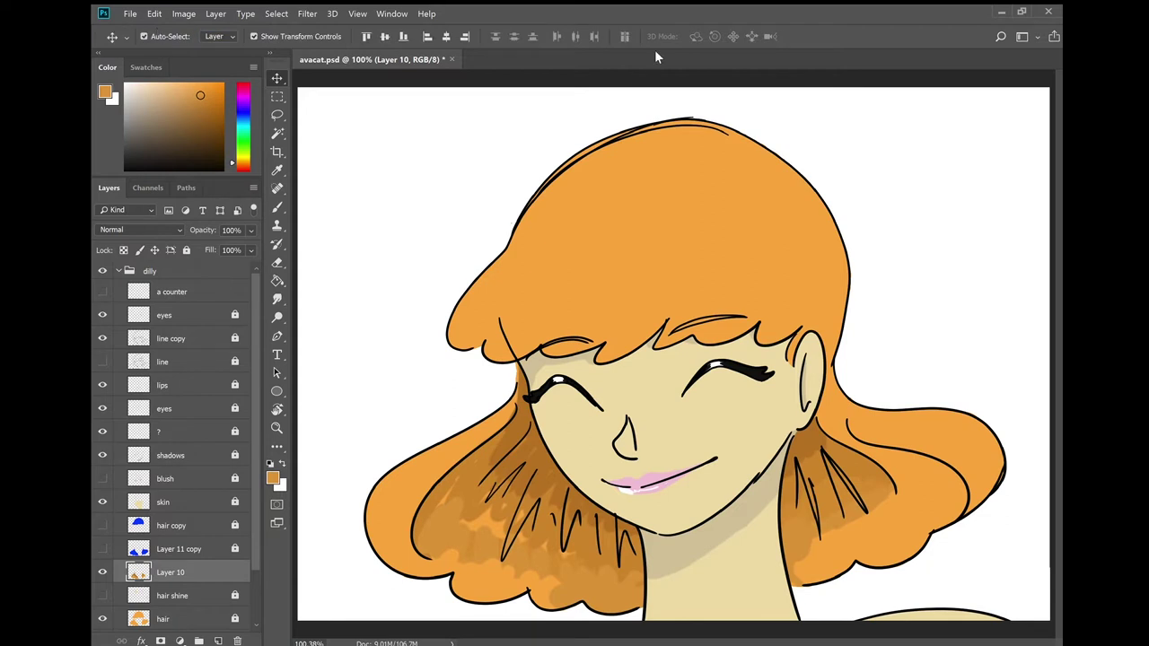
click(102, 595)
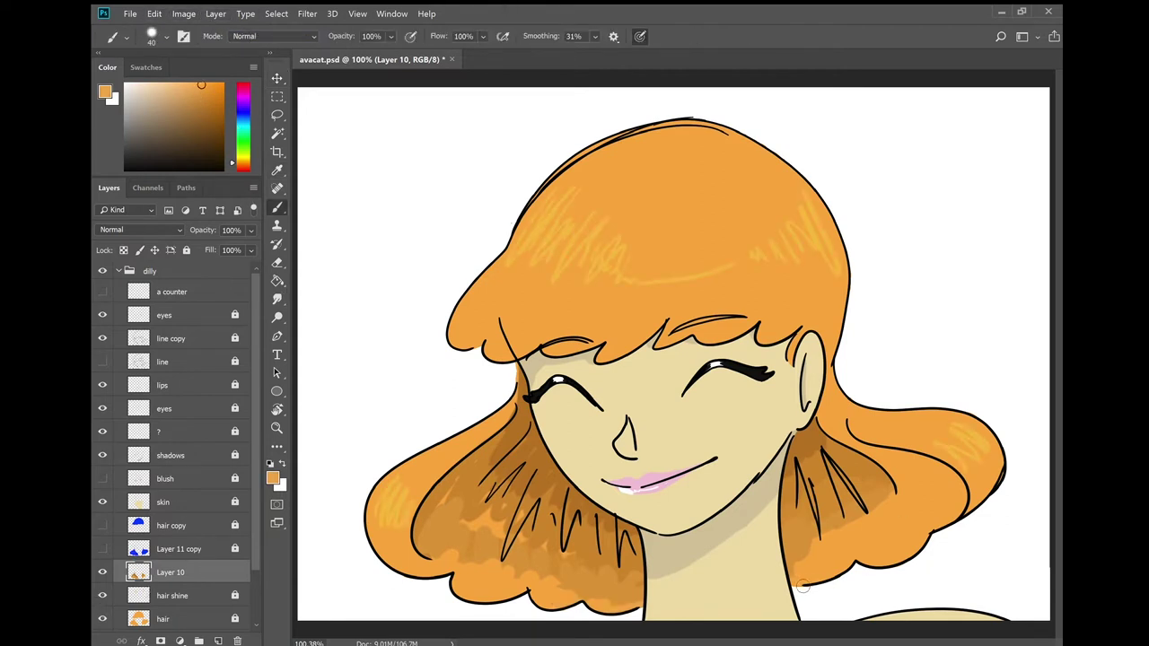
Smudge the shading at 50% strength in the inner hair on both sides of the neck to blend its tones
click(276, 299)
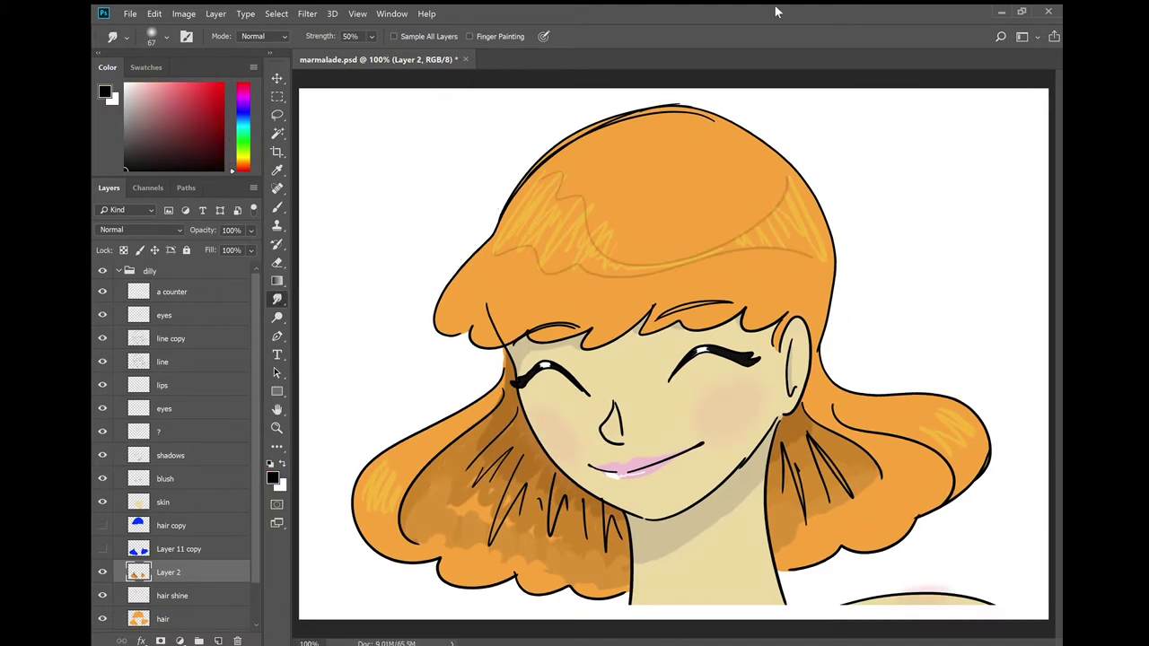
drag(454, 508, 493, 512)
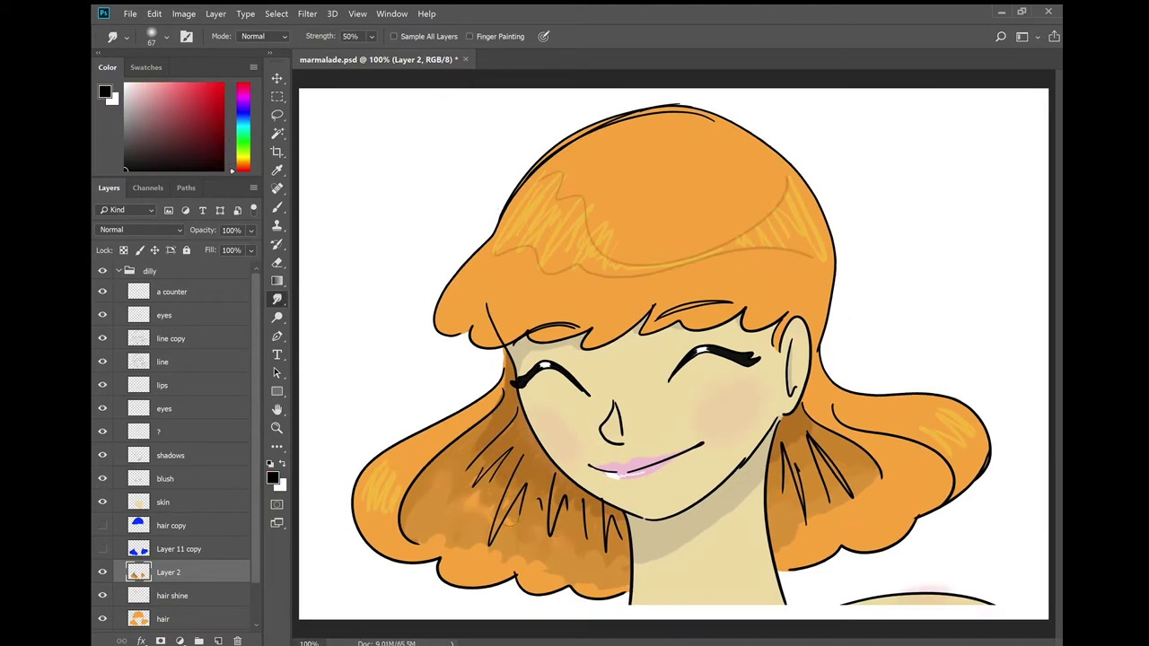
drag(477, 534, 491, 485)
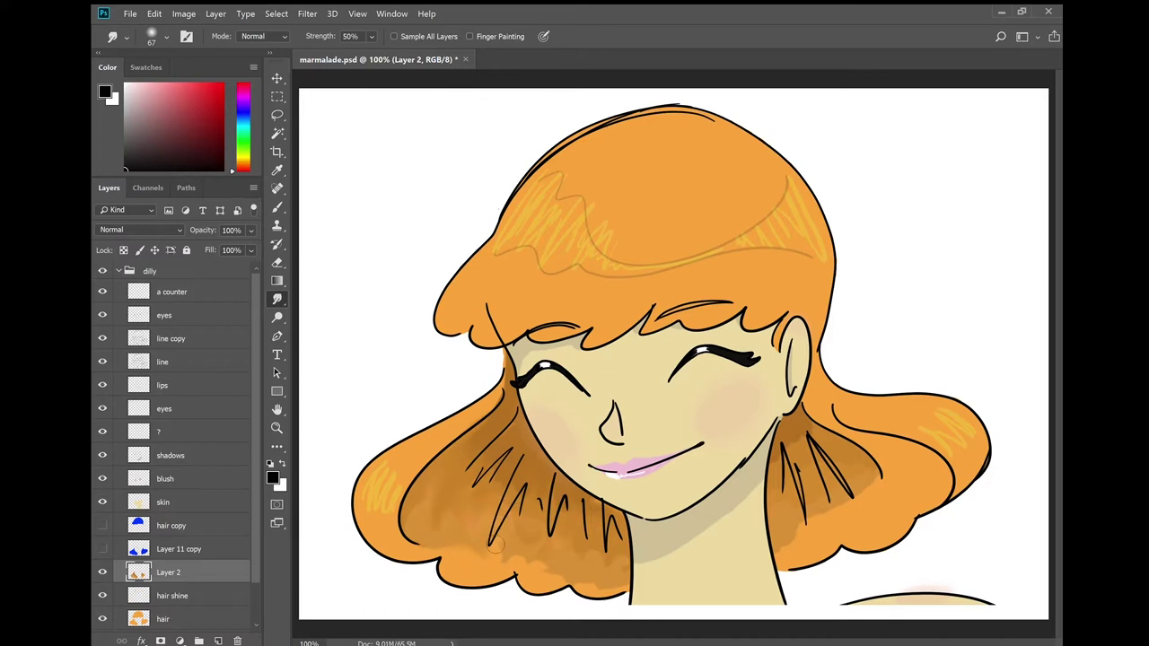
drag(868, 522, 853, 499)
Hide the hair layer and paint over the patchy inner hair shading with sampled orange-brown tones and a 70-pixel brush
click(102, 619)
key(b)
alt+click(472, 522)
key(bracketright)
key(bracketright)
key(bracketright)
key(bracketright)
key(bracketright)
key(bracketright)
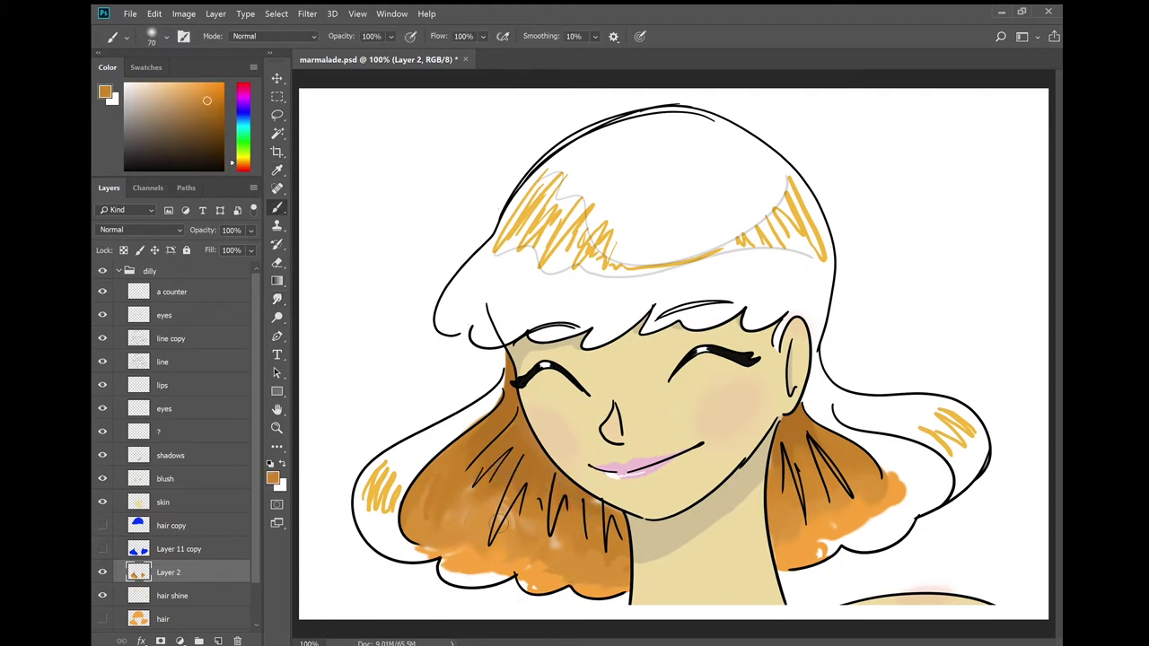
alt+click(601, 503)
alt+click(625, 528)
alt+click(855, 516)
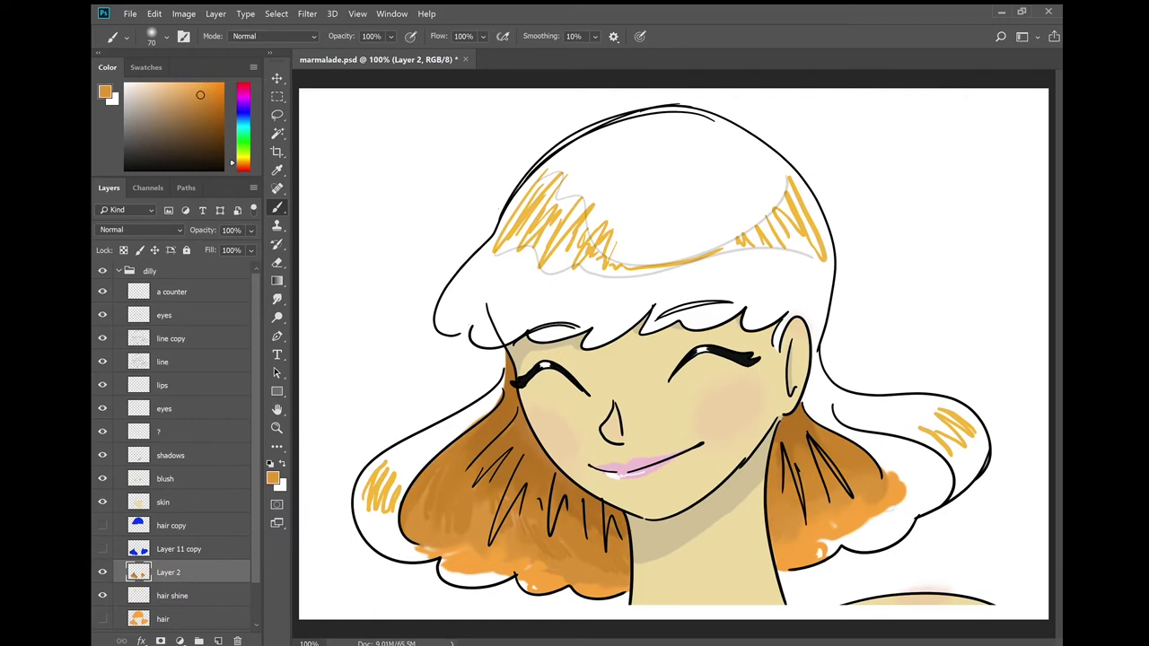
Smudge the lower outer edge of the shading in the right-hand hair at 50% strength
key(e)
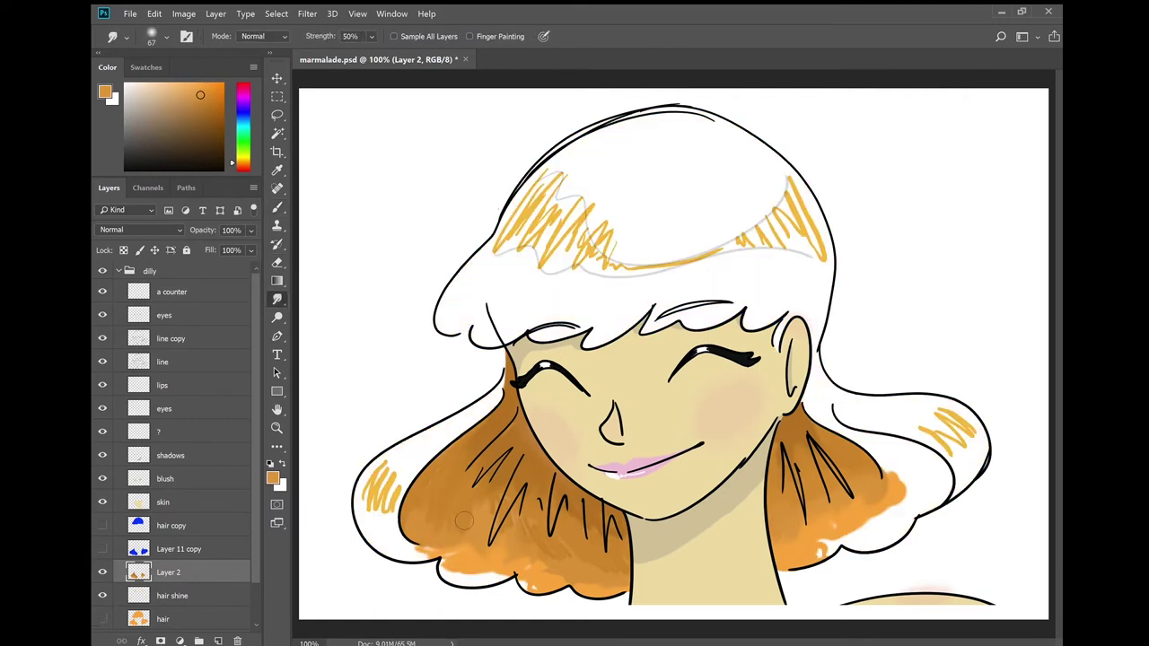
key(r)
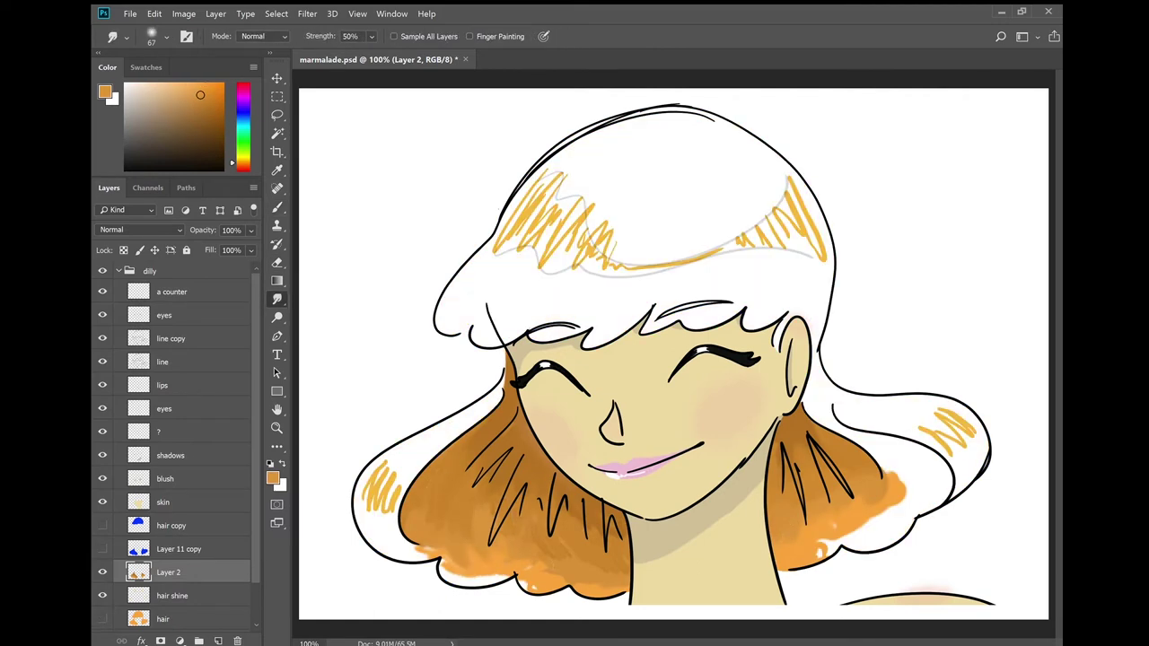
drag(887, 501, 844, 539)
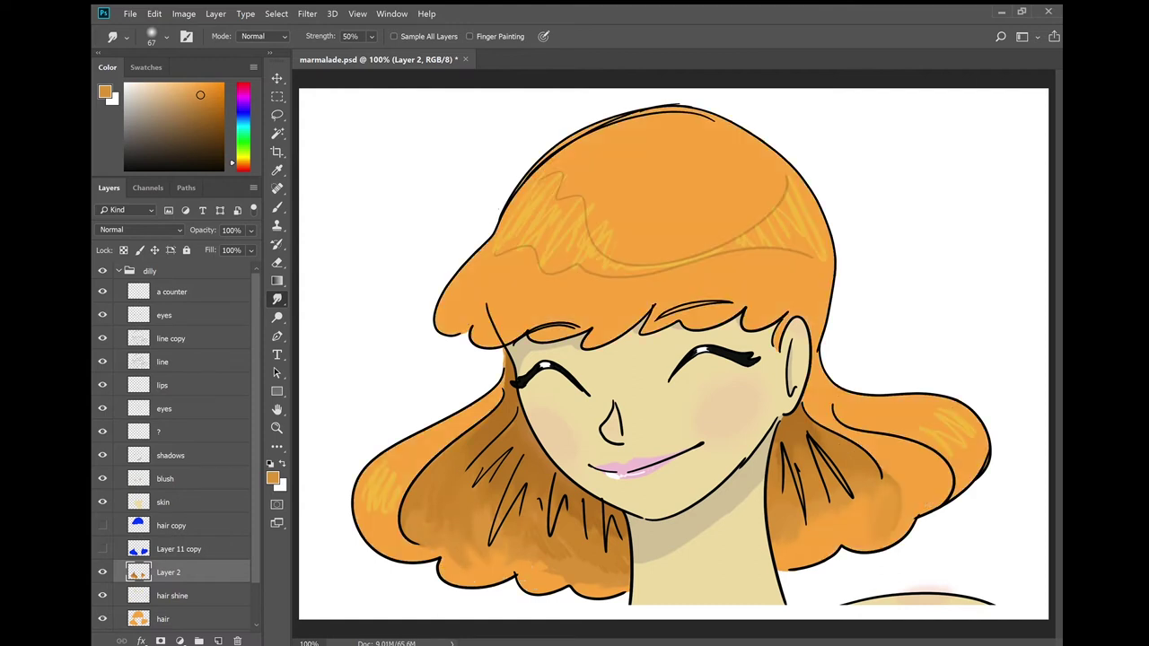
Soften the inner hair shading with the Blur tool at 75% strength, then return to the Smudge tool
key(shift+r)
key(shift+r)
key(shift+r)
key(shift+r)
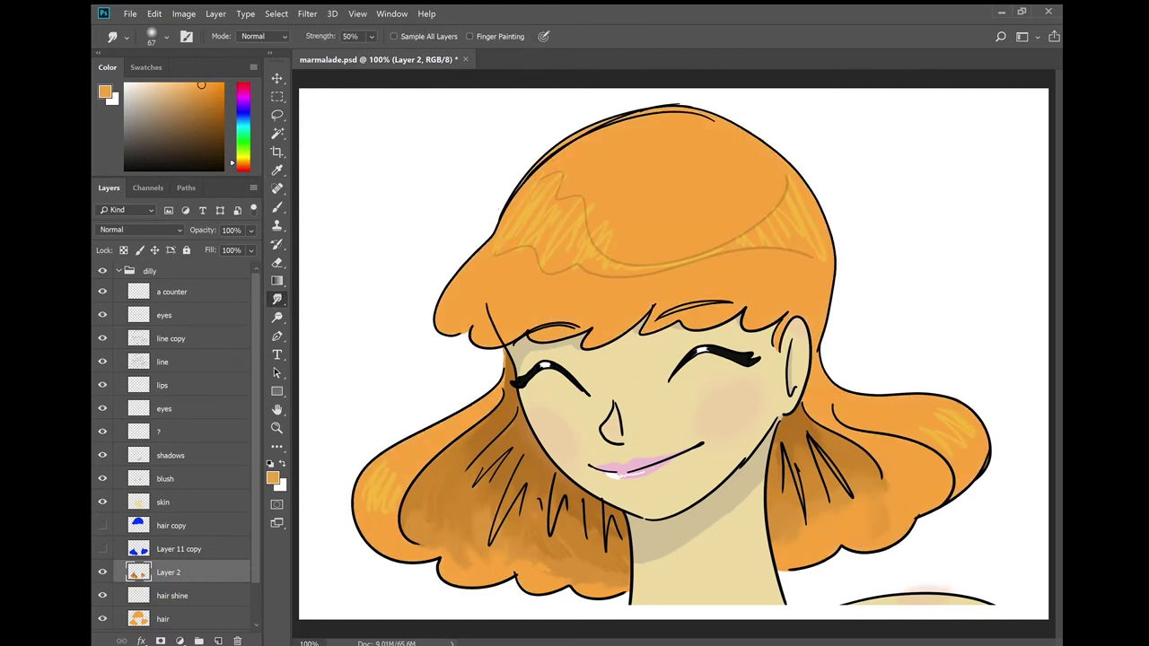
key(7)
key(5)
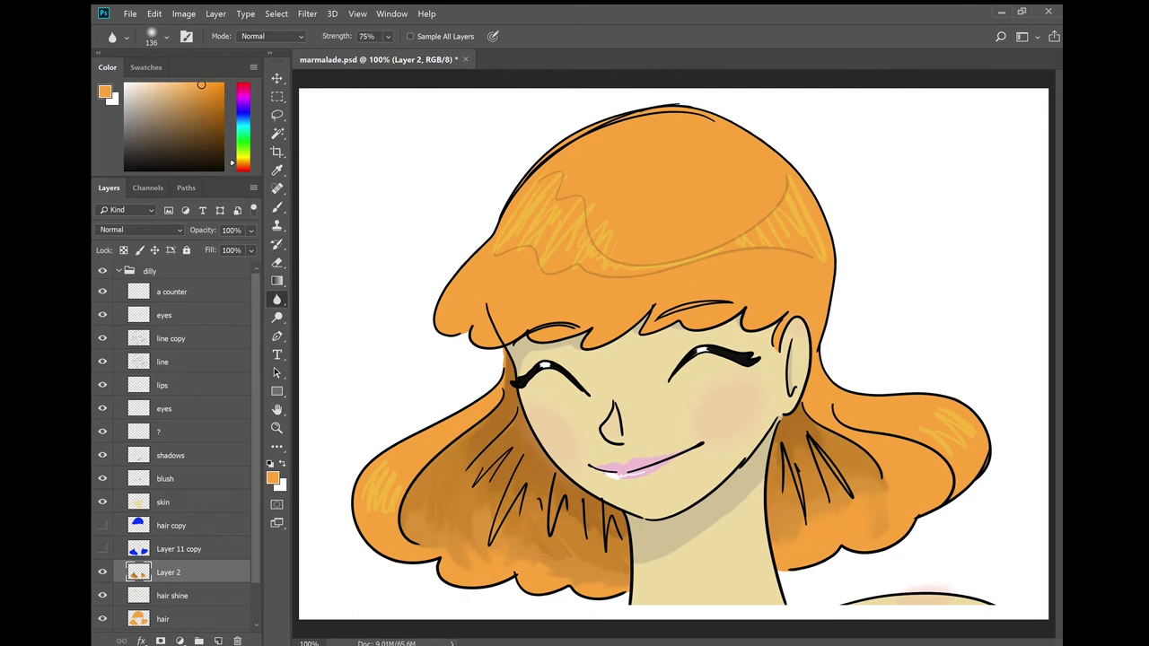
key(shift+r)
key(shift+r)
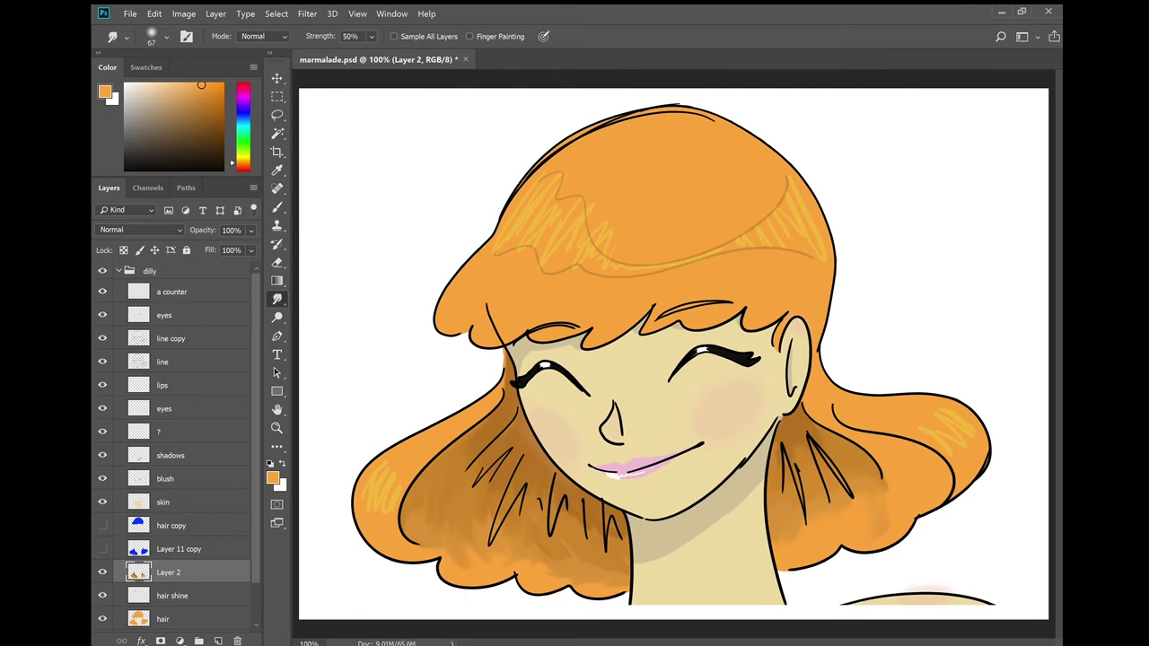
Hide the line layer and make the blush layer active
click(103, 362)
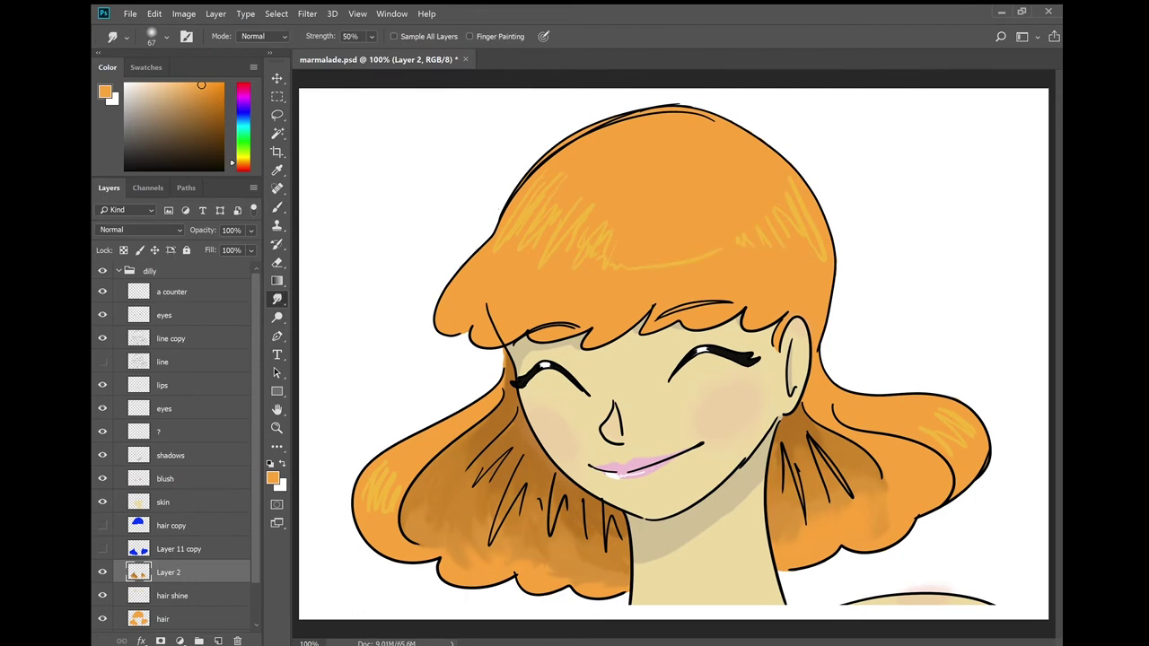
key(w)
key(alt+])
key(alt+])
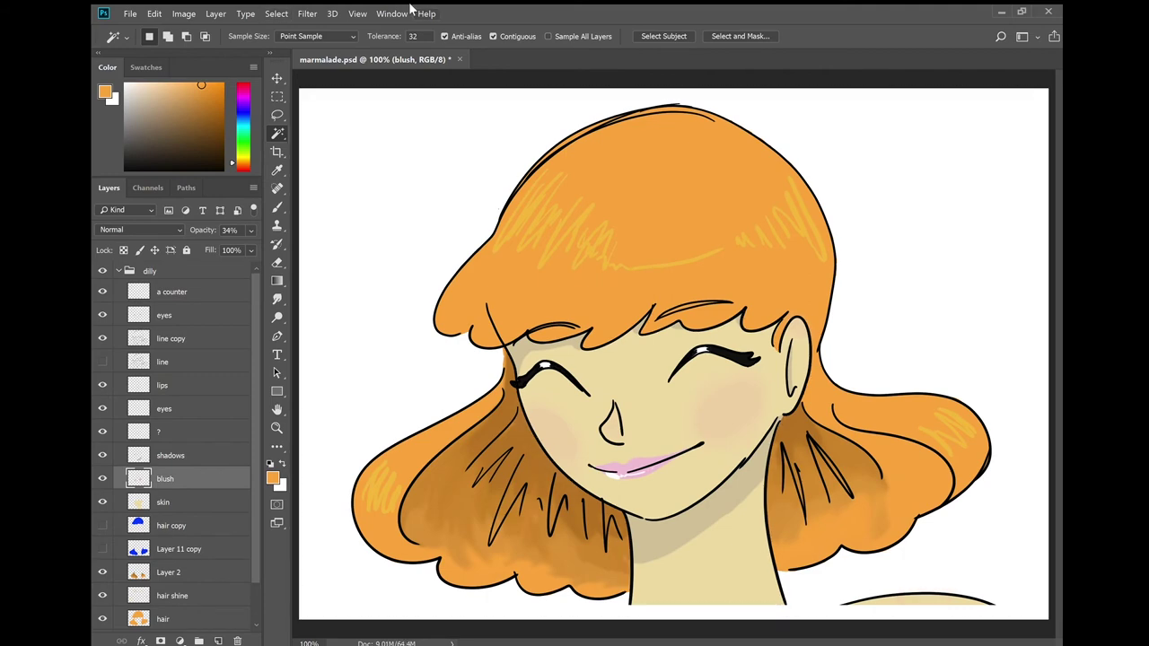
Collapse the dilly group, add a new layer above it and reset the colours to black and white
click(118, 271)
click(182, 279)
key(shift+Down)
key(Return)
key(alt+bracketleft)
key(ctrl+bracketright)
key(d)
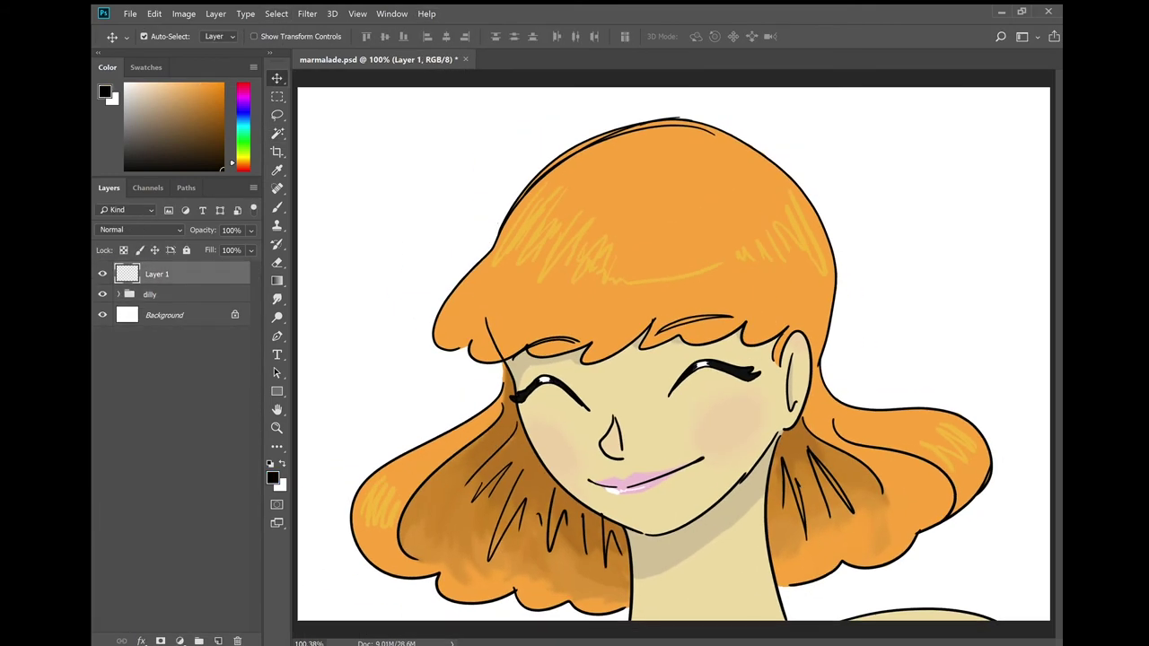
Sign the drawing with a black handwritten signature above the shoulder, below the right-hand hair
scroll(675, 522, up, 5)
key(b)
drag(665, 525, 879, 503)
key(ctrl+z)
mouse_move(656, 566)
mouse_down()
mouse_move(709, 561)
mouse_move(728, 575)
mouse_up()
key(ctrl+1)
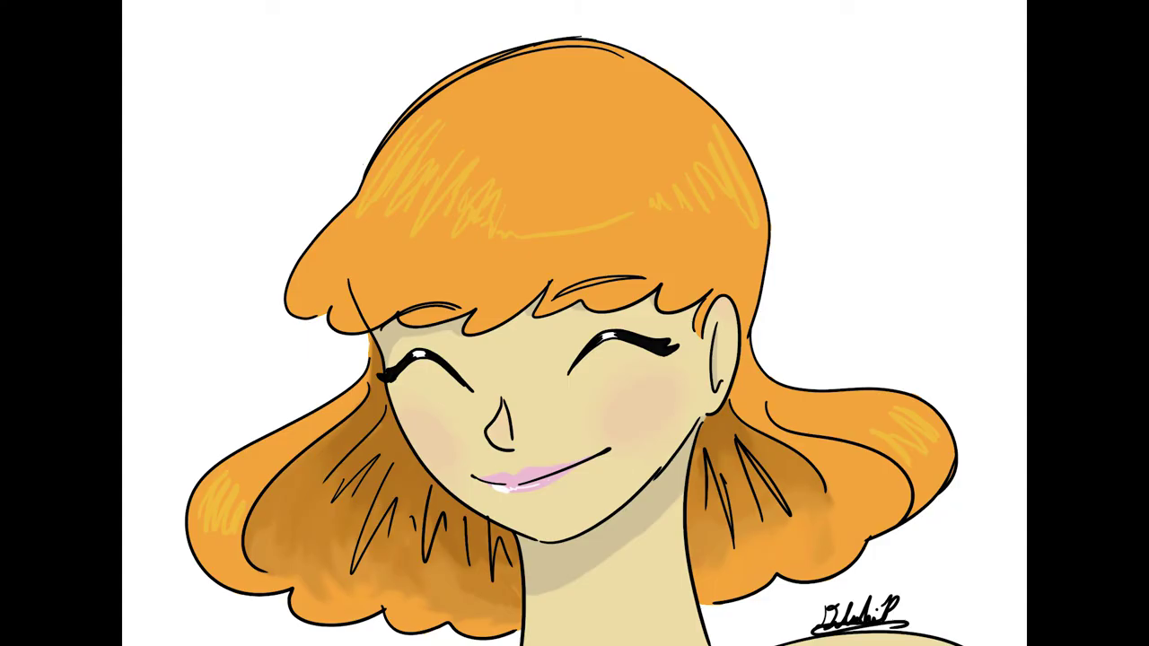